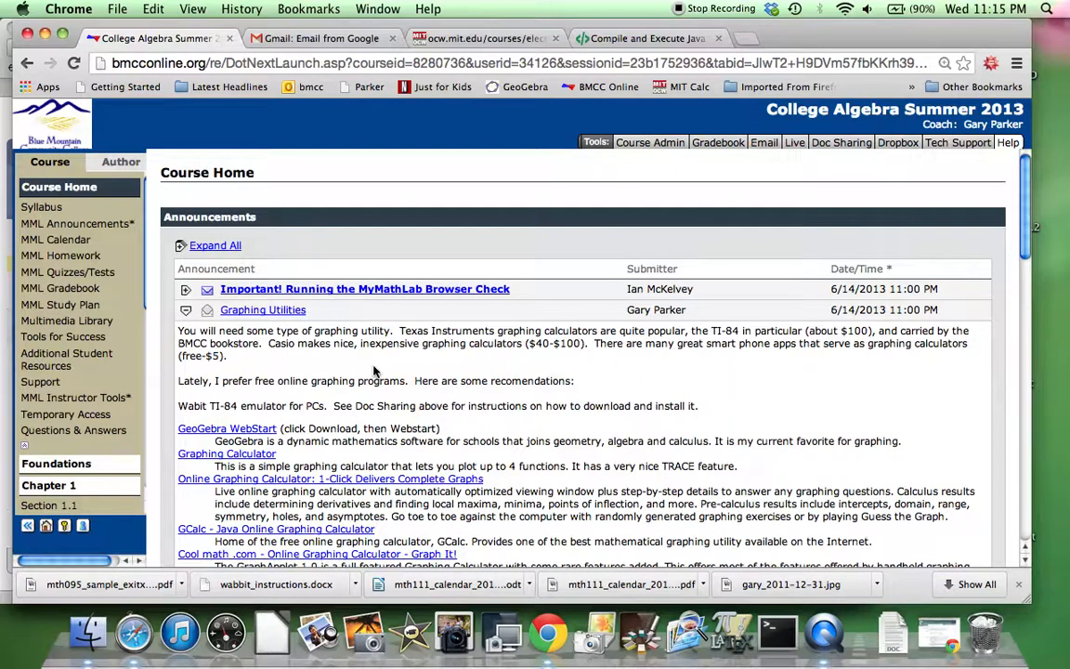
# Follow the GeoGebra WebStart link in the Graphing Utilities announcement and go to the site's free software download page.
pyautogui.scroll(-2, 374, 371)
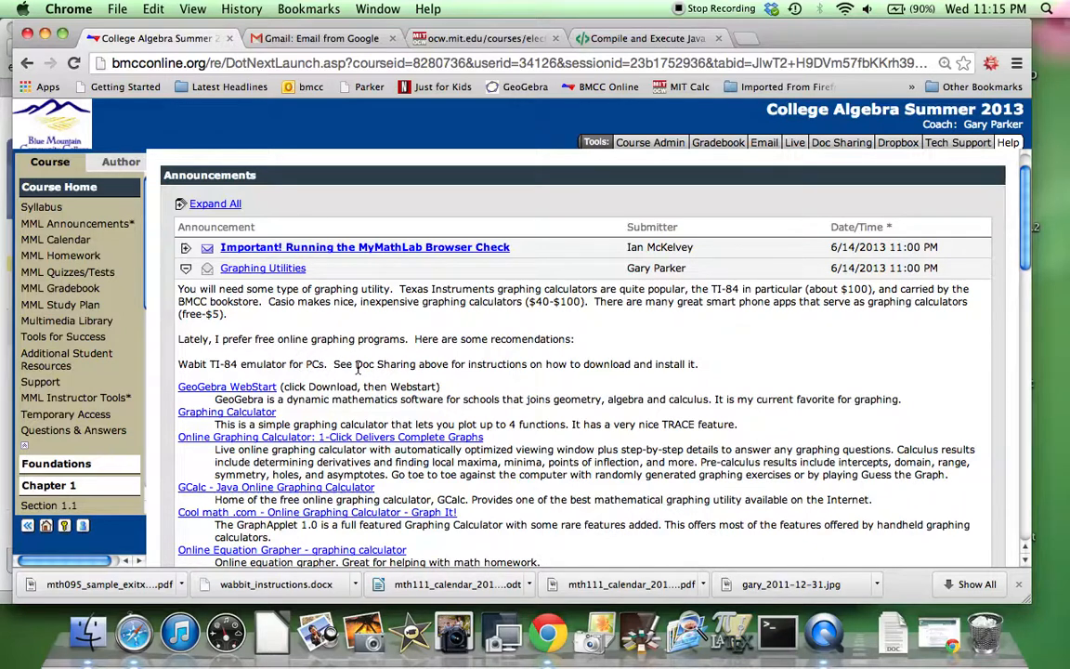
pyautogui.scroll(-3, 358, 369)
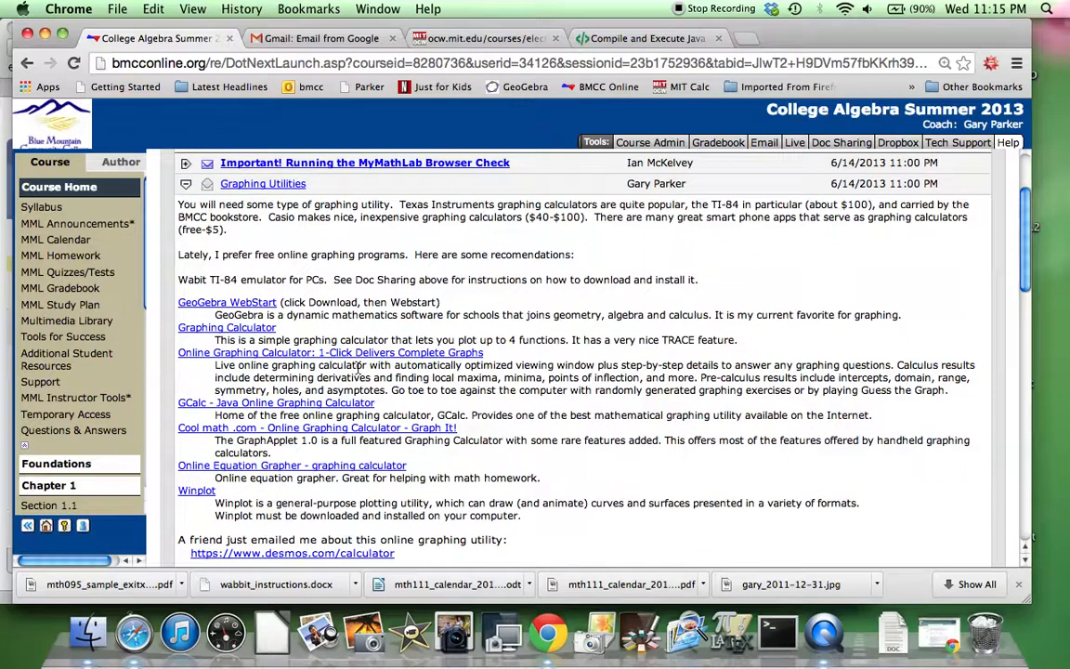
pyautogui.click(248, 304)
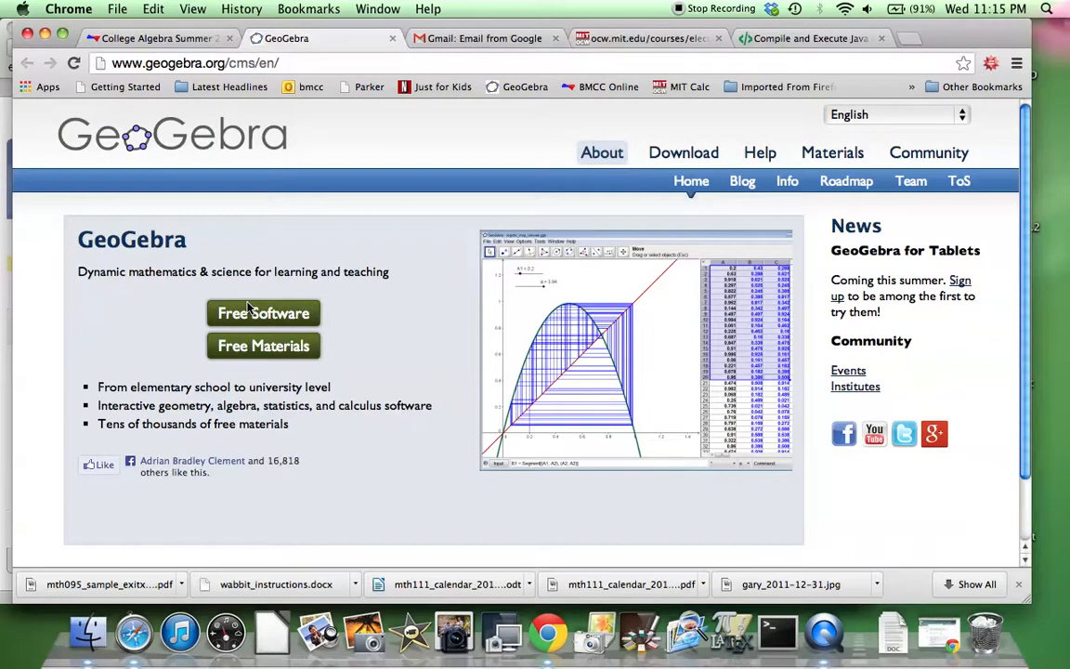
pyautogui.click(252, 317)
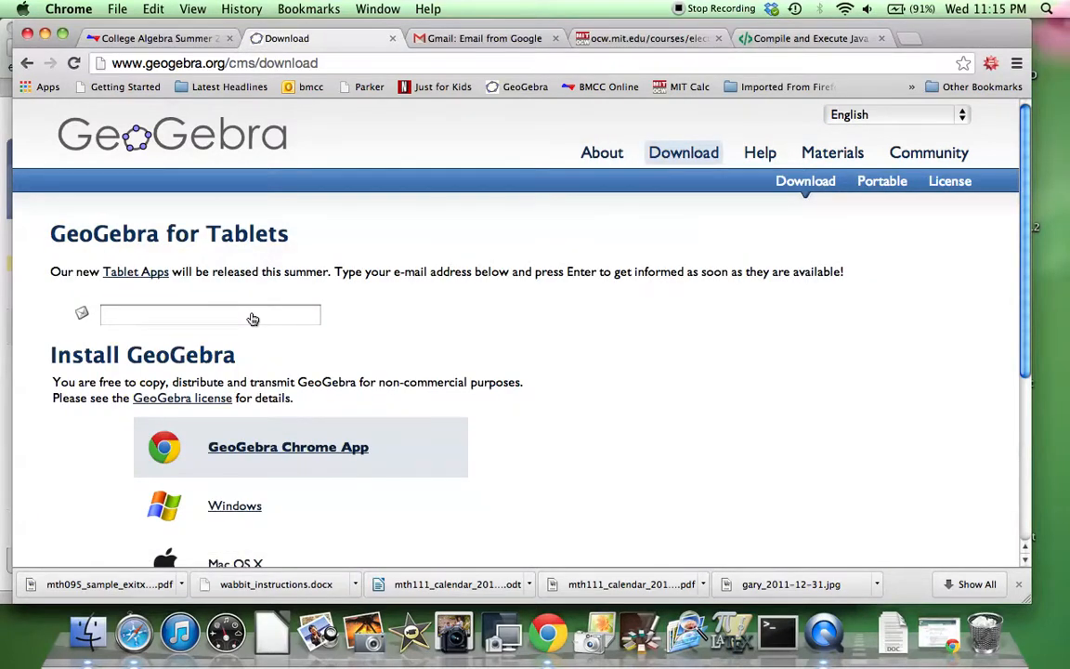
# Download the Java Webstart version of GeoGebra and keep the flagged geogebra (3).jnlp file.
pyautogui.scroll(-3, 252, 318)
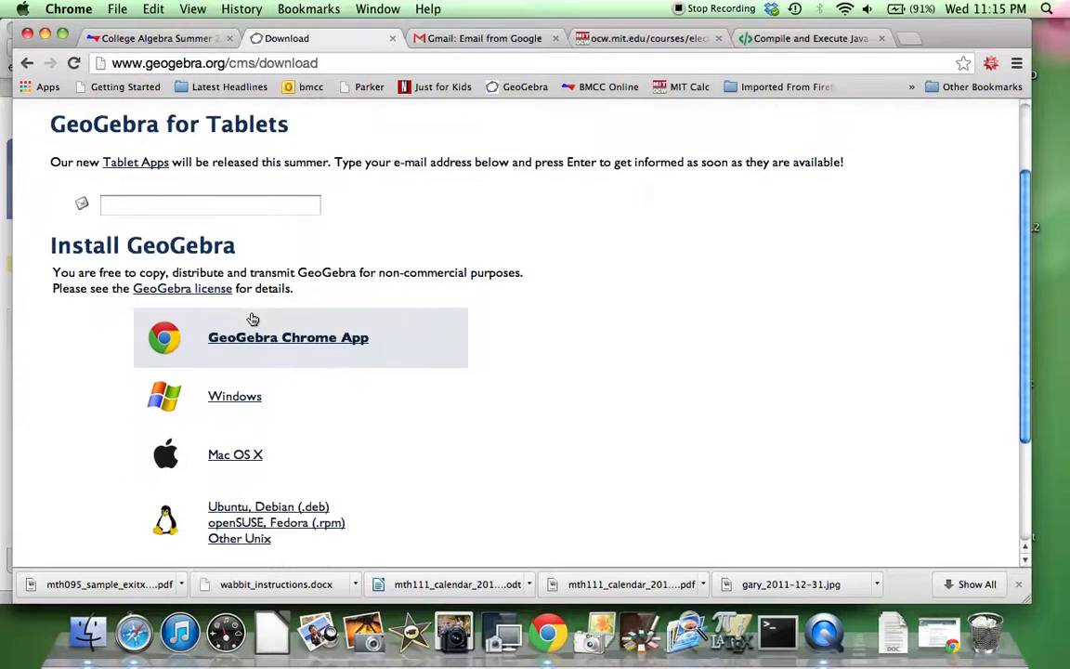
pyautogui.scroll(-1, 253, 316)
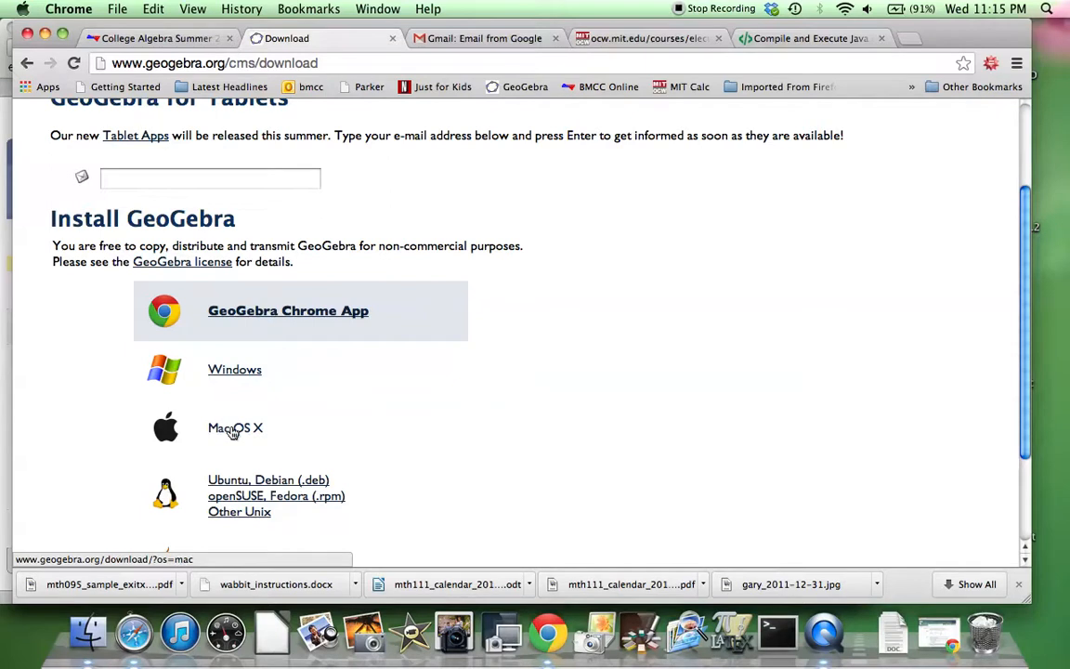
pyautogui.scroll(-5, 232, 432)
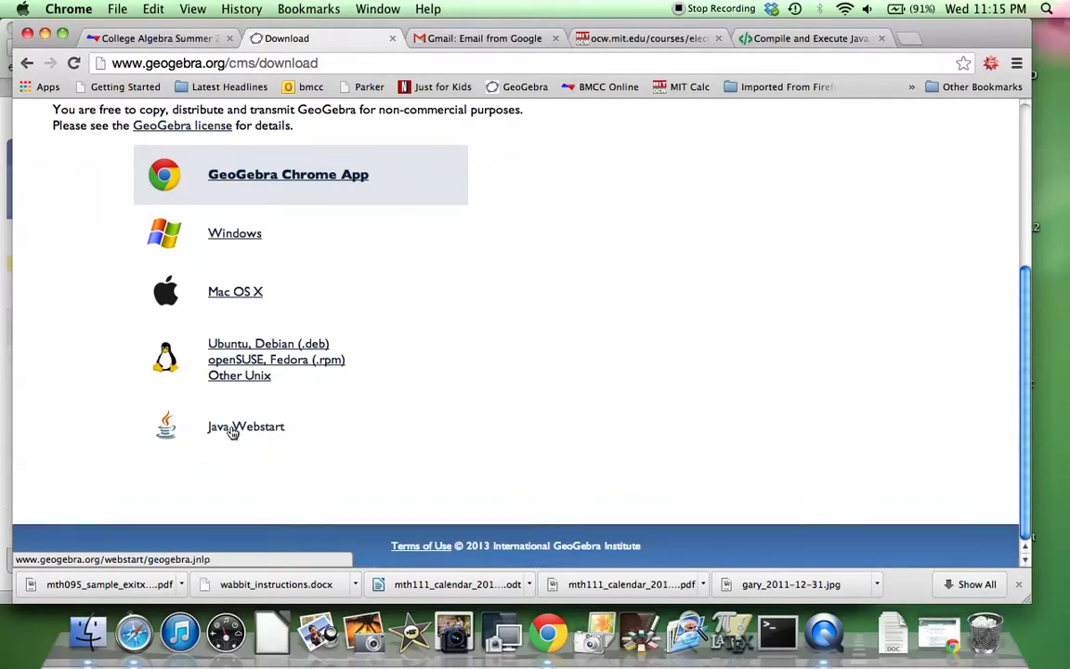
pyautogui.click(241, 429)
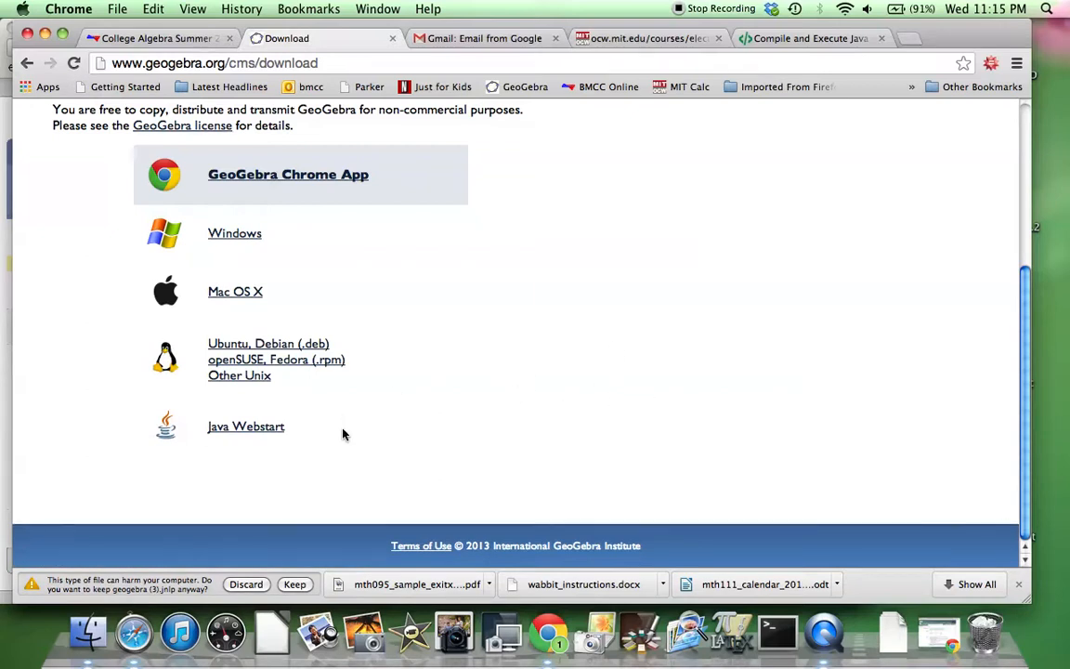
pyautogui.click(295, 585)
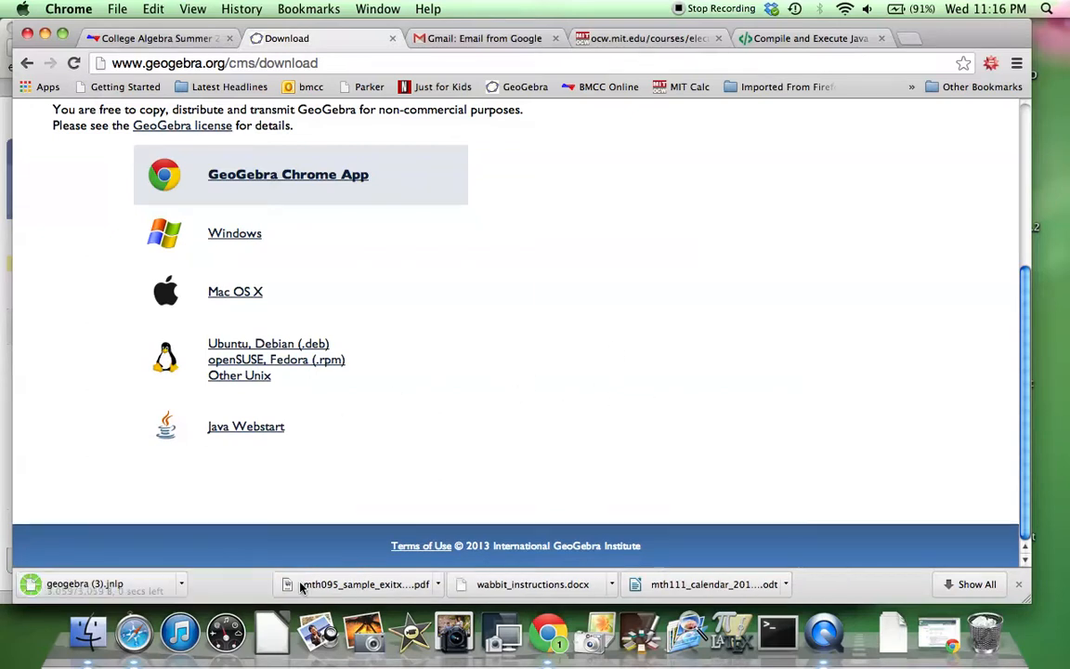
# Launch the downloaded geogebra (3).jnlp file and allow GeoGebra 4.2 to access the computer.
pyautogui.click(112, 584)
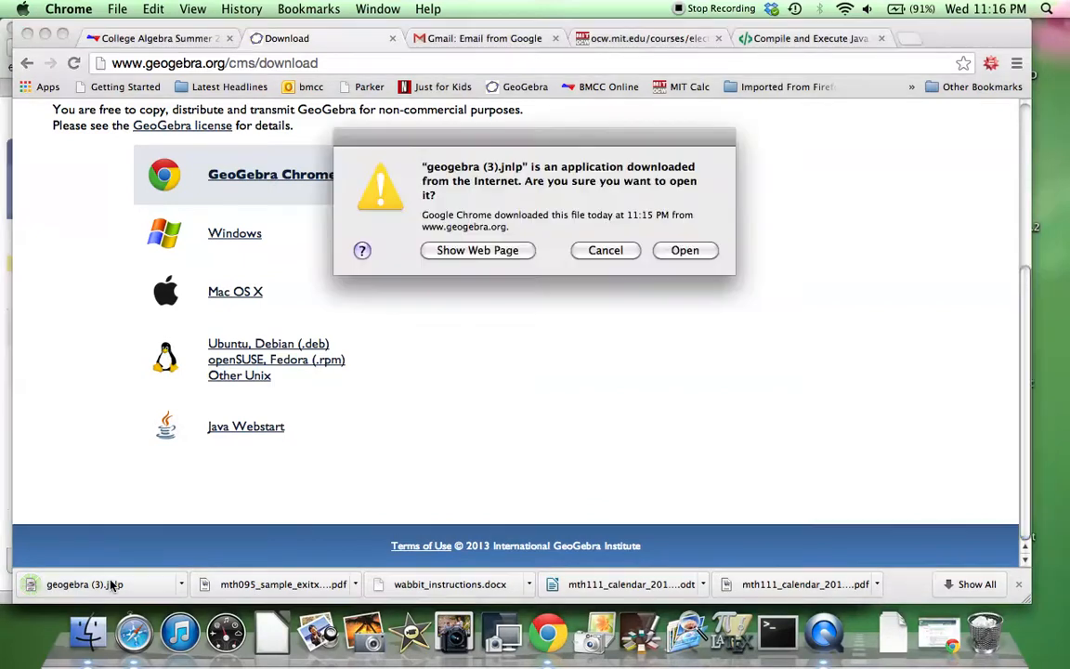
pyautogui.click(699, 253)
pyautogui.click(683, 242)
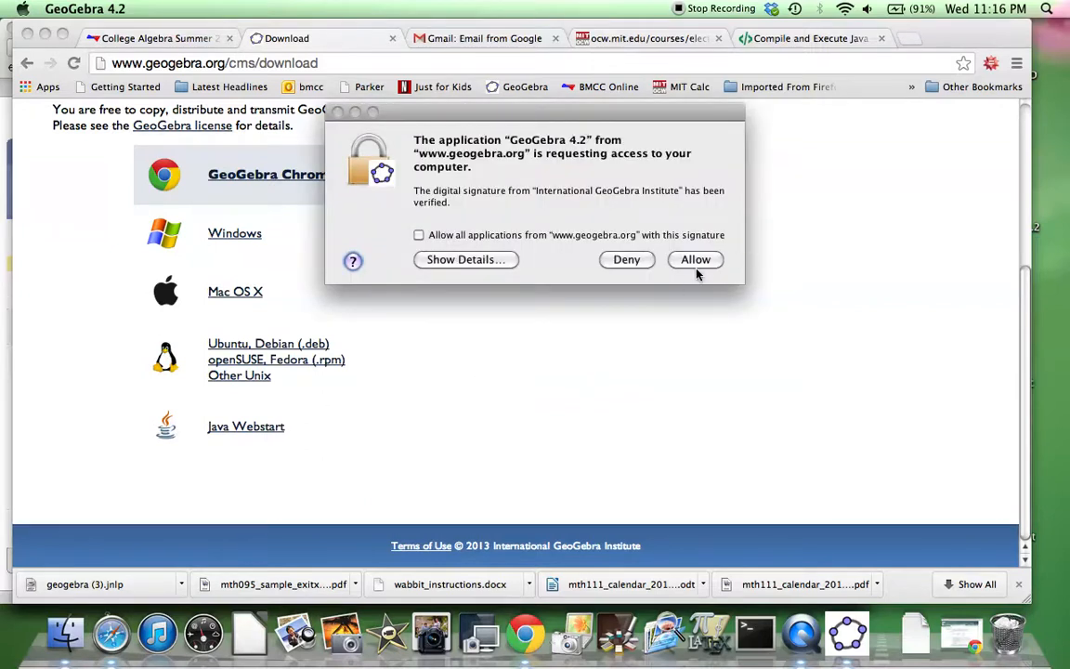
pyautogui.click(696, 261)
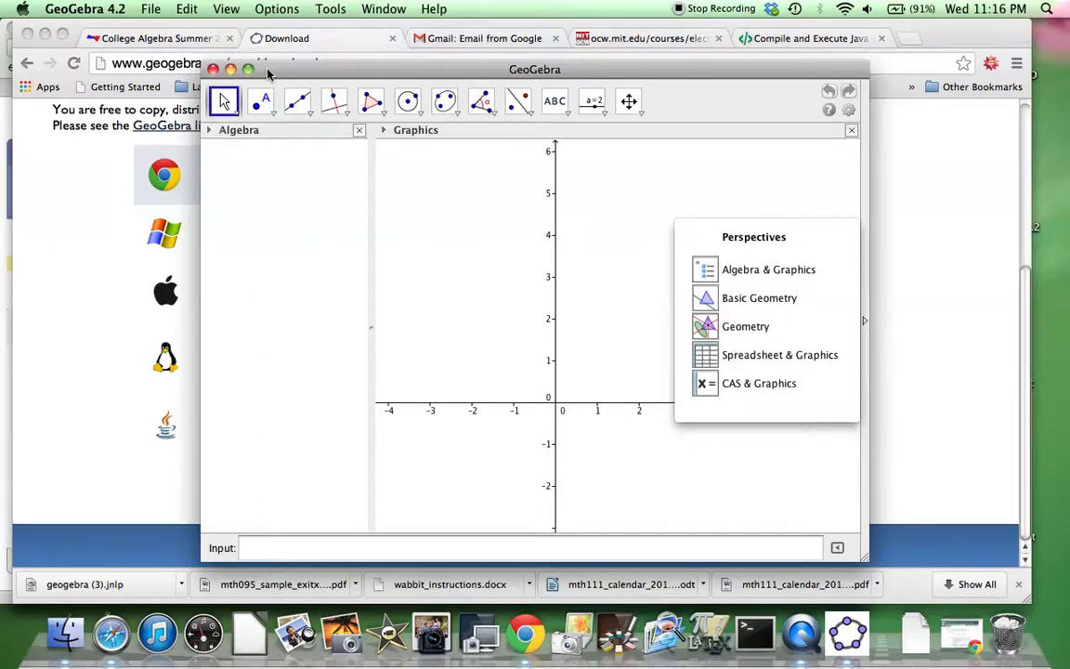
# Move the GeoGebra window to the upper-left area of the desktop and dismiss the Perspectives list, keeping GeoGebra in front.
pyautogui.moveTo(268, 73); pyautogui.dragTo(92, 33)
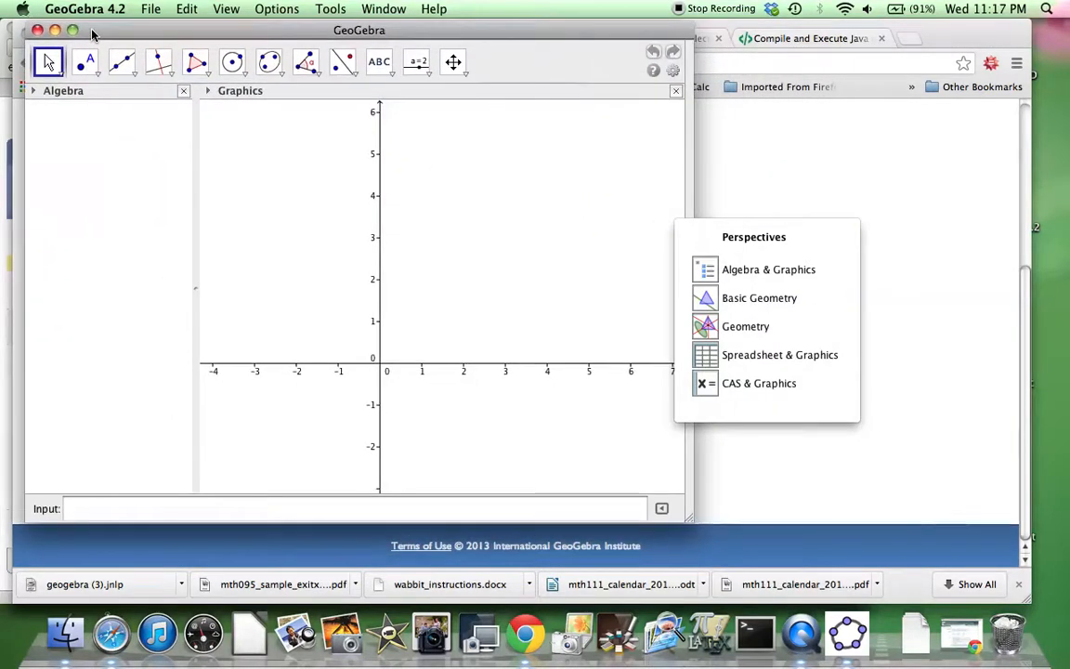
pyautogui.click(806, 242)
pyautogui.click(807, 242)
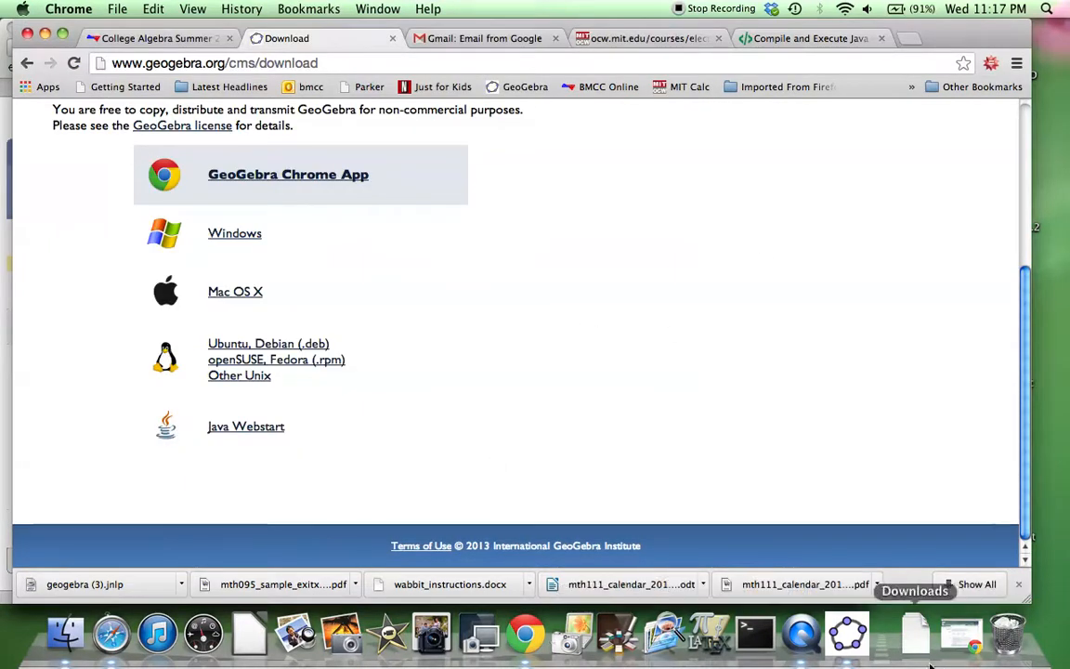
pyautogui.click(839, 634)
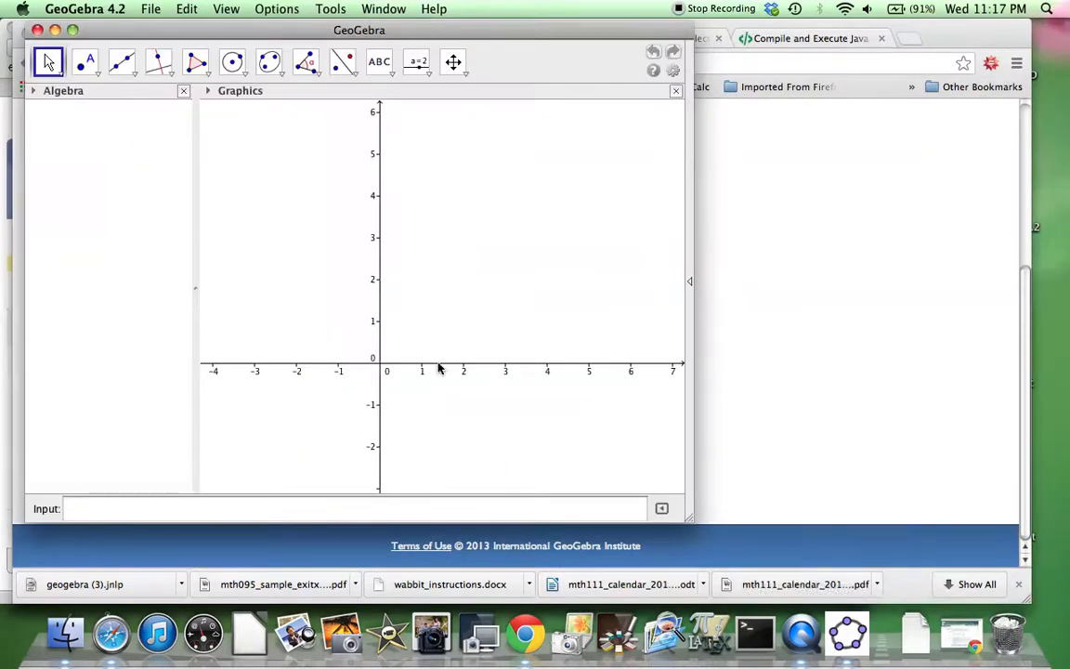
# Show the grid in the Graphics view and graph the function 2x+1.
pyautogui.rightClick(473, 242)
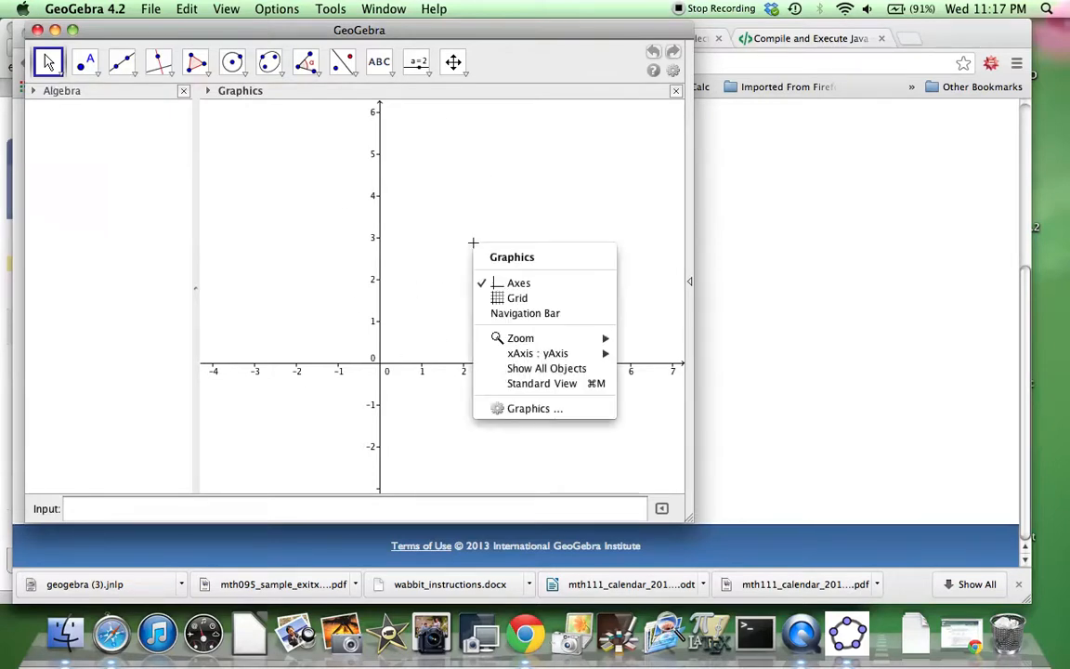
pyautogui.click(498, 297)
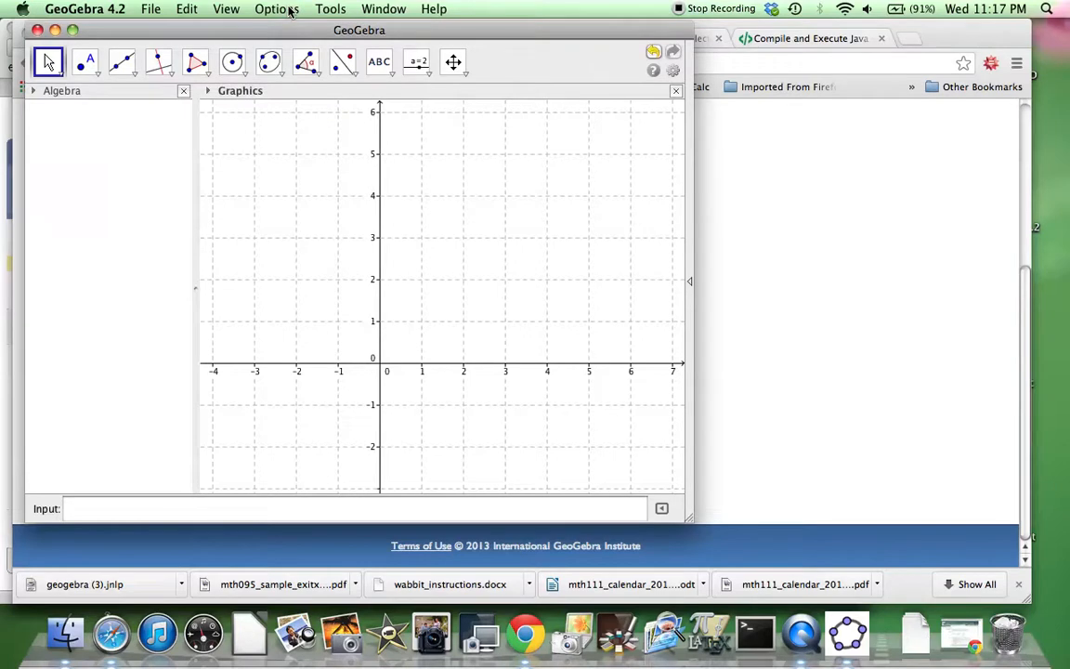
pyautogui.click(152, 508)
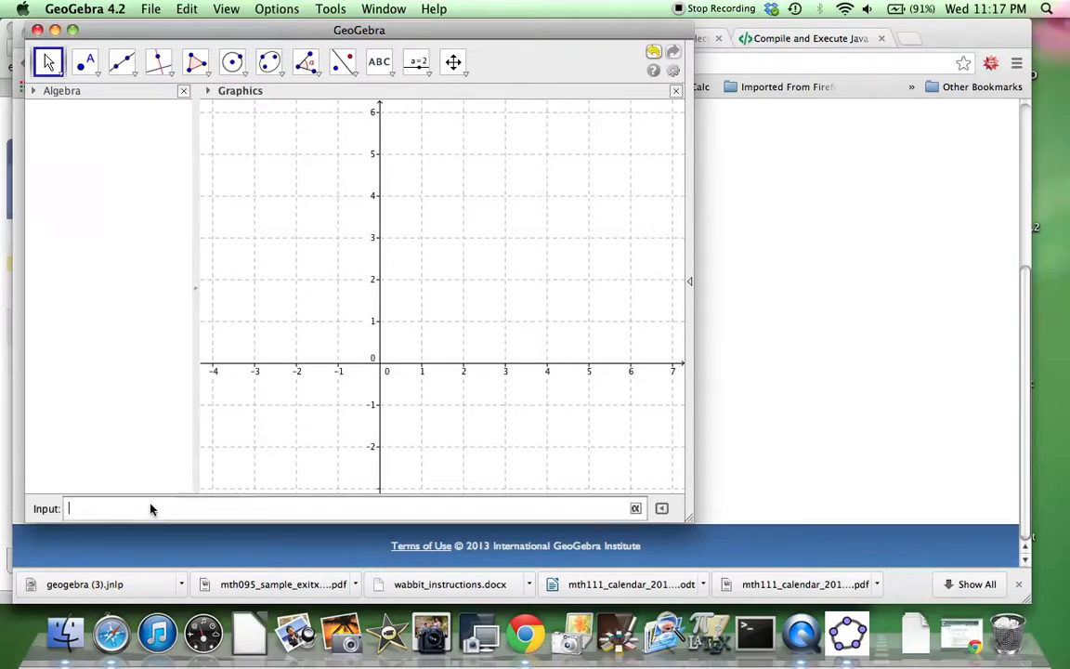
pyautogui.write('2x+1')
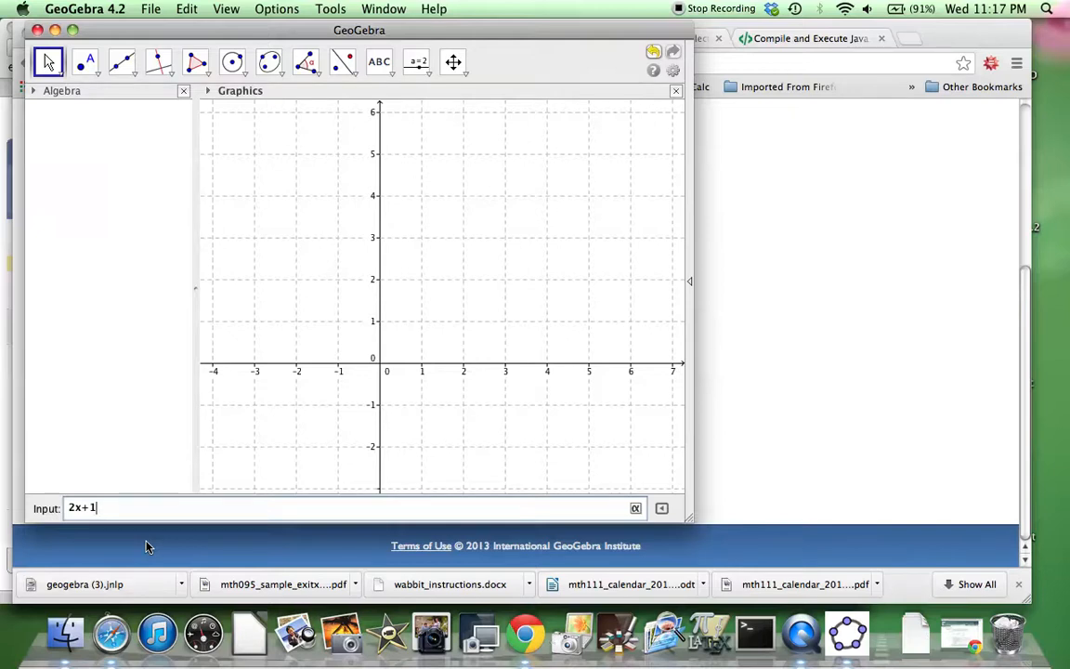
pyautogui.press('Return')
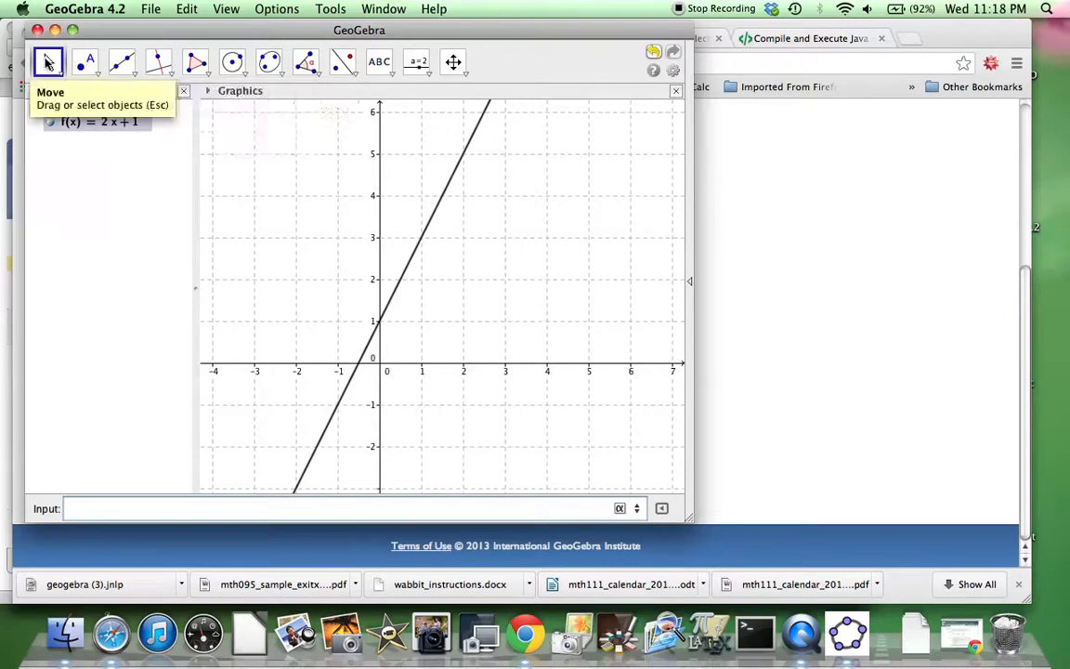
# Mark the x-intercept of the line 2x+1 with Intersect Two Objects, using the line and the x-axis.
pyautogui.click(98, 76)
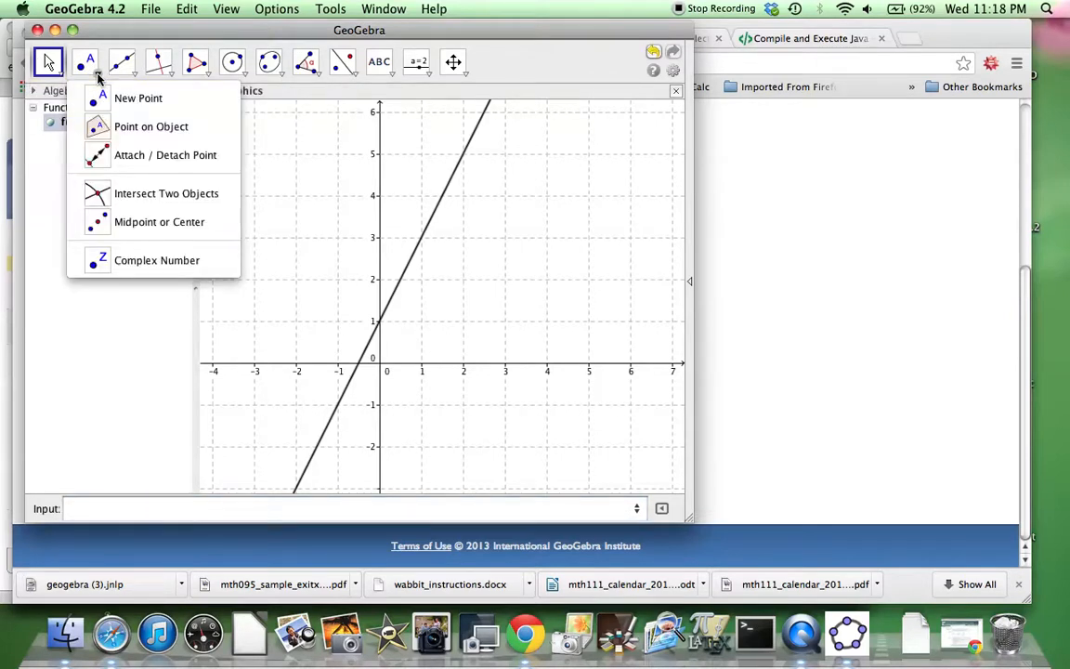
pyautogui.click(129, 194)
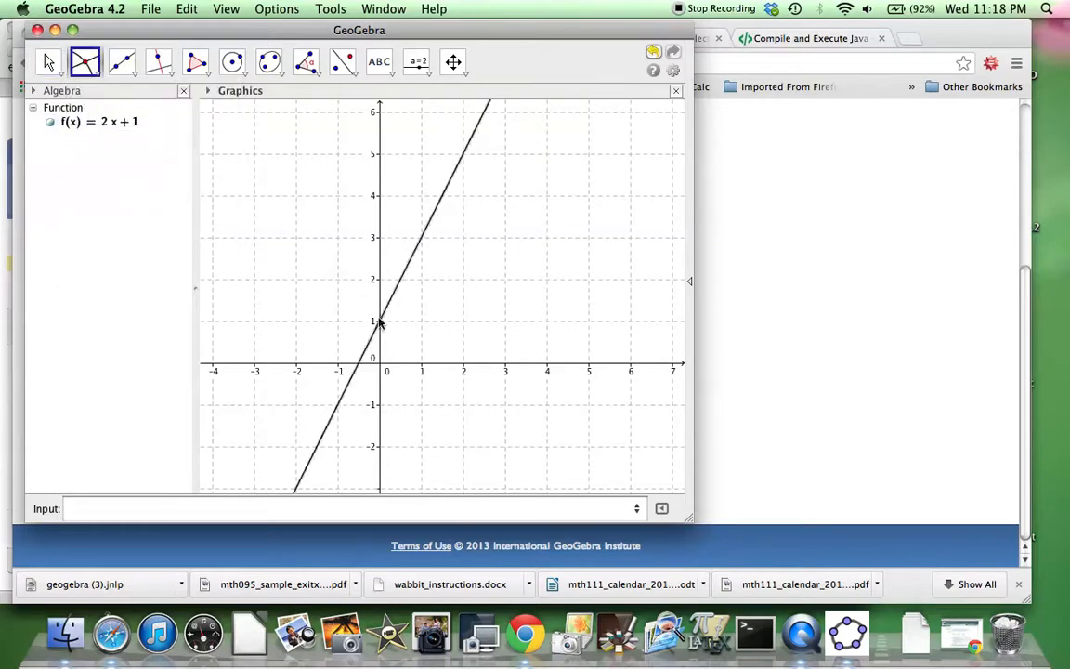
pyautogui.click(369, 351)
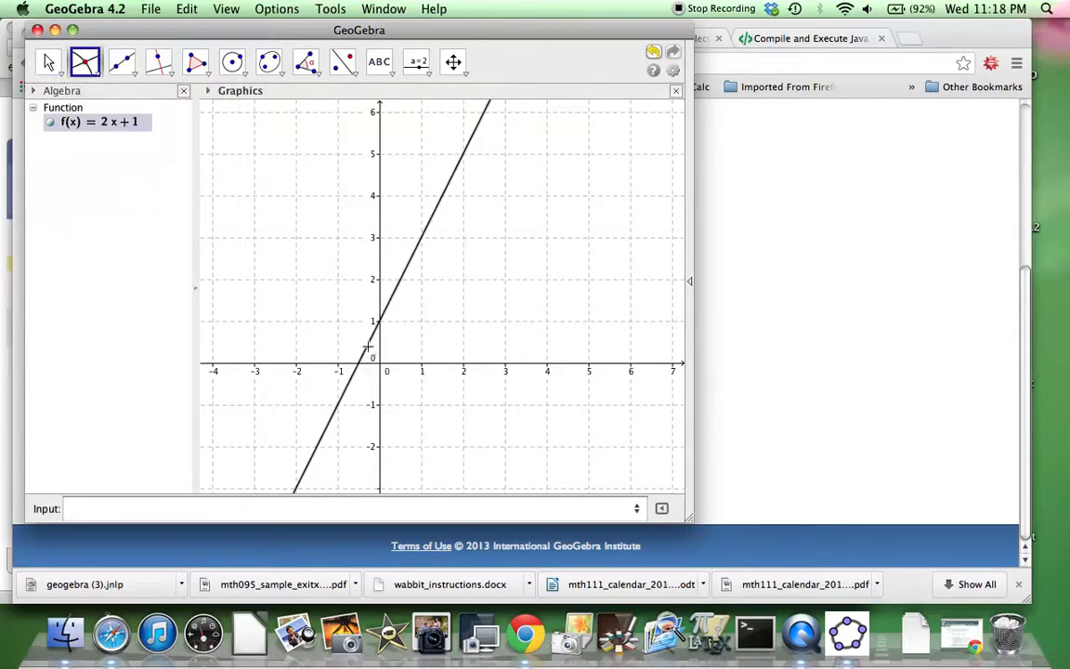
pyautogui.click(325, 364)
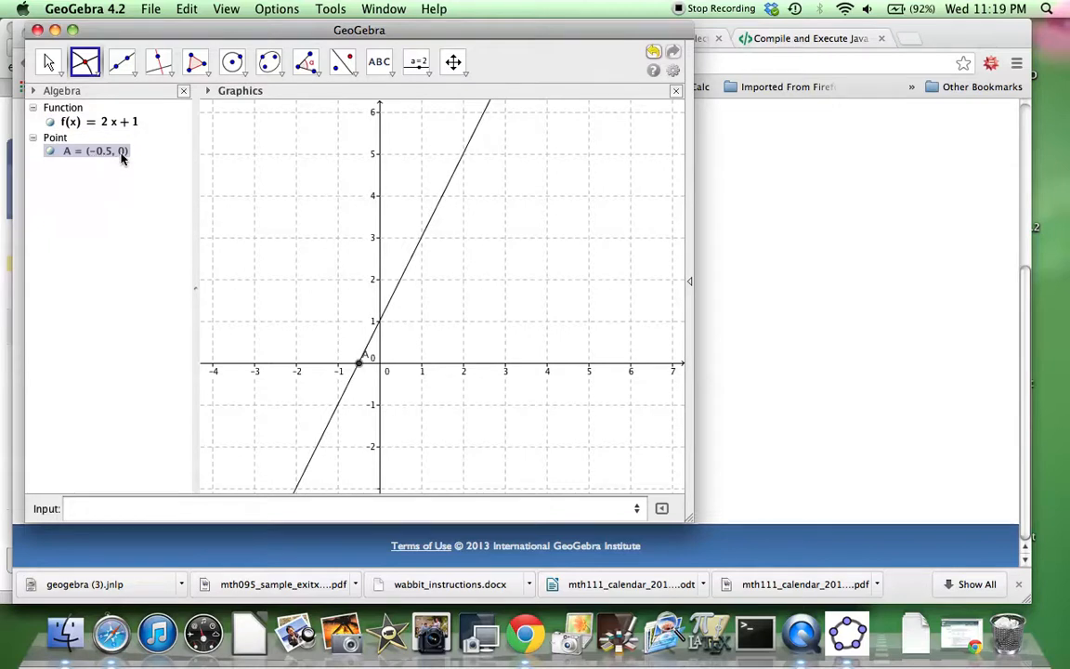
# Mark the y-intercept by intersecting the line 2x+1 with the y-axis.
pyautogui.click(384, 322)
pyautogui.click(383, 324)
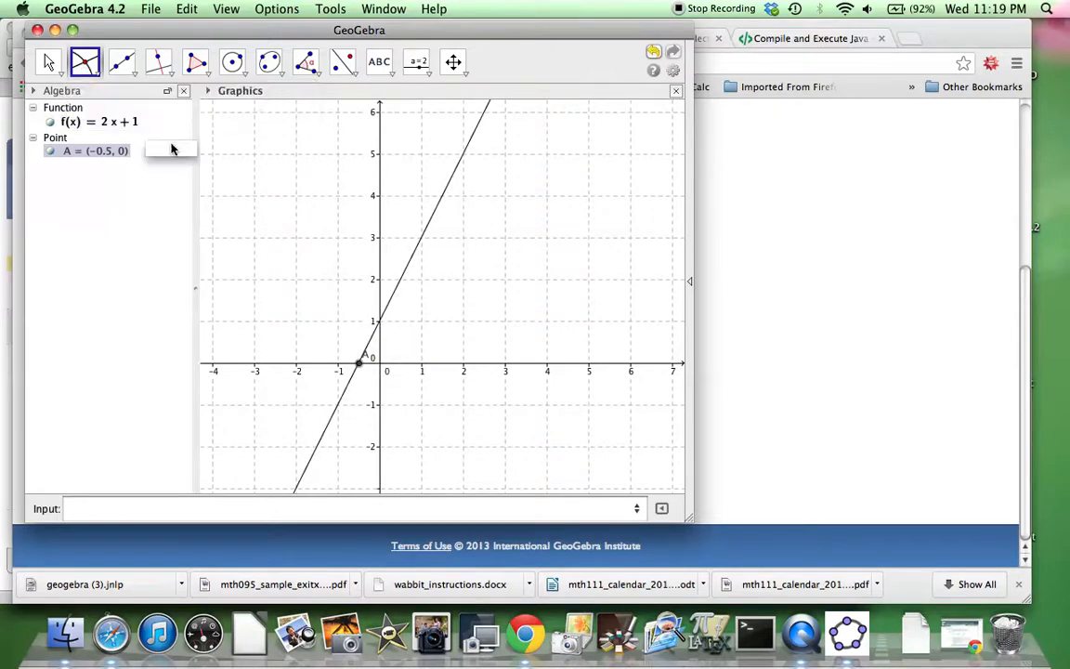
pyautogui.click(379, 263)
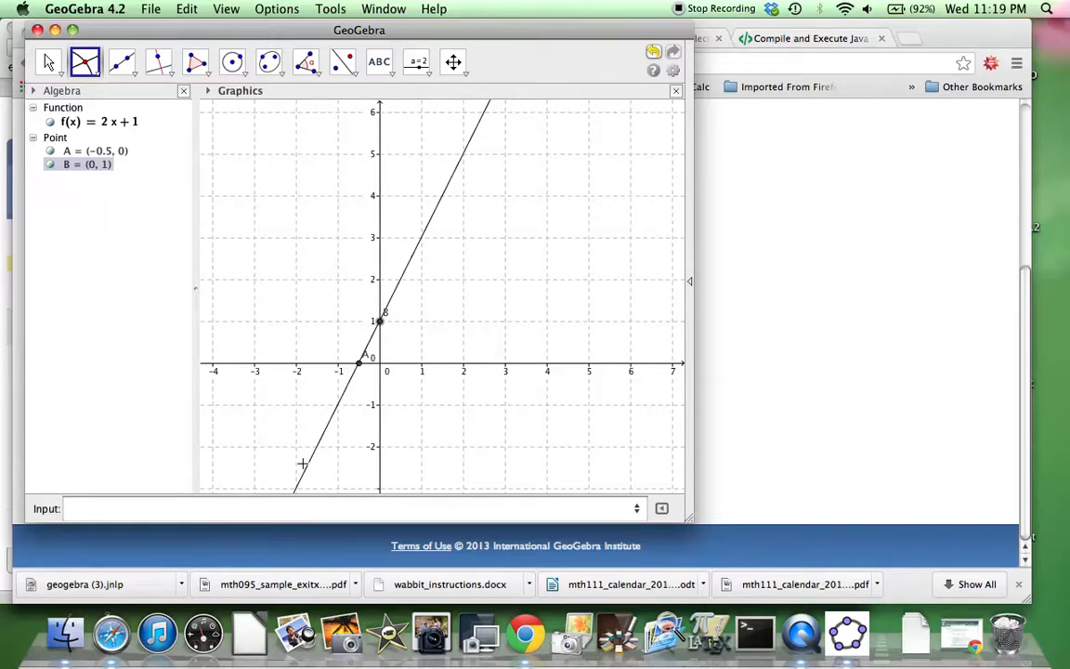
# Graph the quadratic function x^2-2x+1 alongside the line.
pyautogui.click(245, 508)
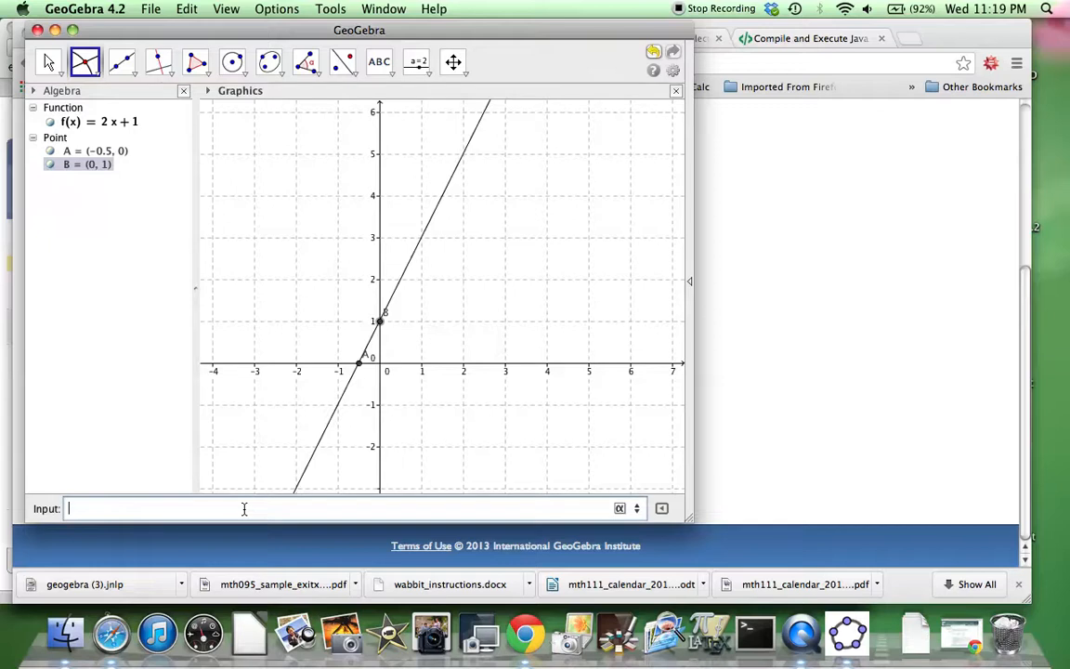
pyautogui.write('x^2')
pyautogui.write('+1')
pyautogui.press('Return')
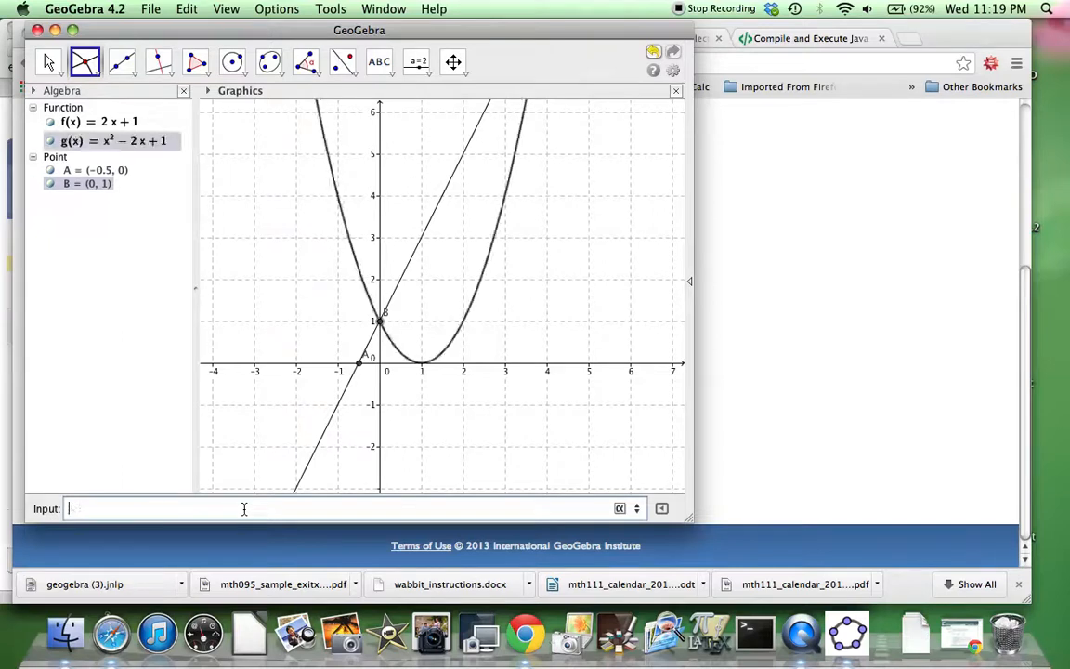
# Change the constant term of the quadratic g(x) so that it reads x^2 - 2x - 1.
pyautogui.doubleClick(161, 147)
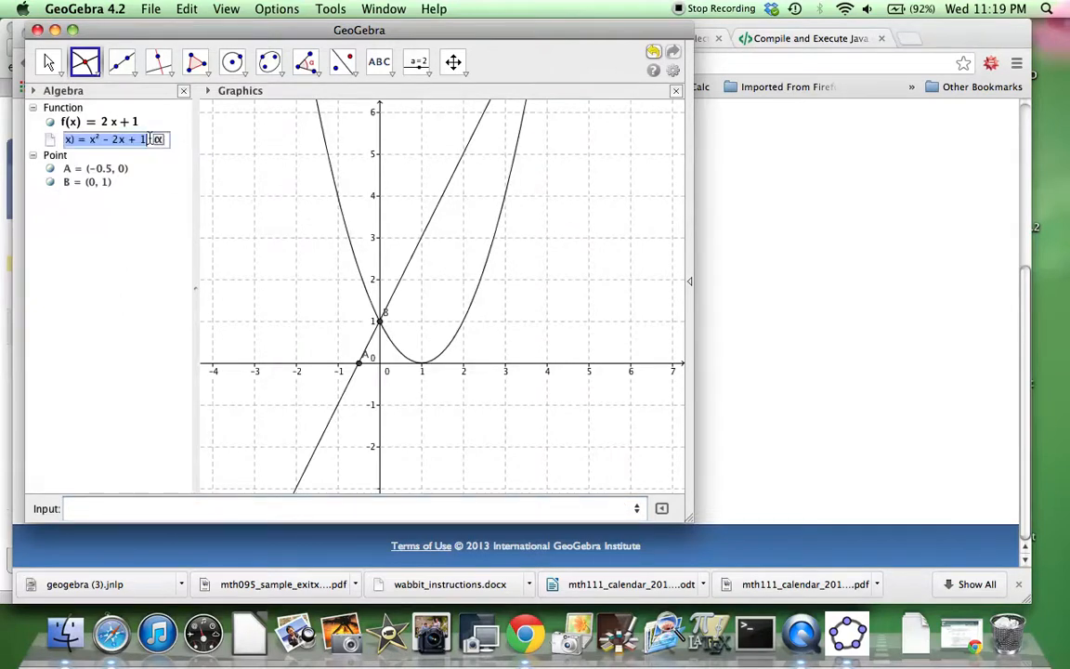
pyautogui.click(148, 142)
pyautogui.press('BackSpace')
pyautogui.press('BackSpace')
pyautogui.press('BackSpace')
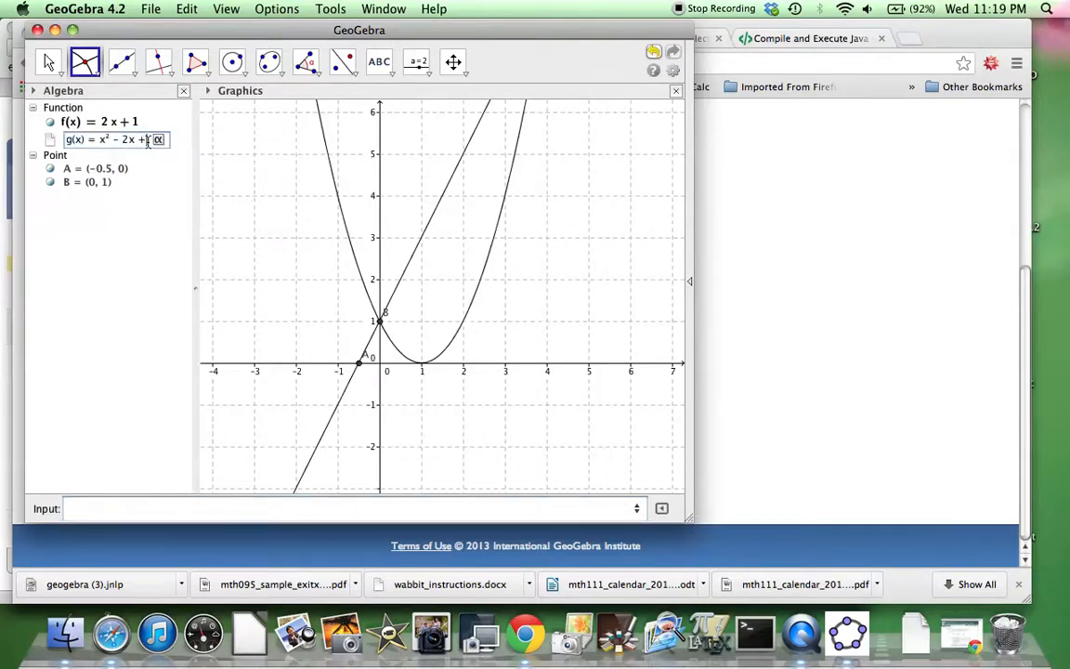
pyautogui.write('- 1')
pyautogui.press('Return')
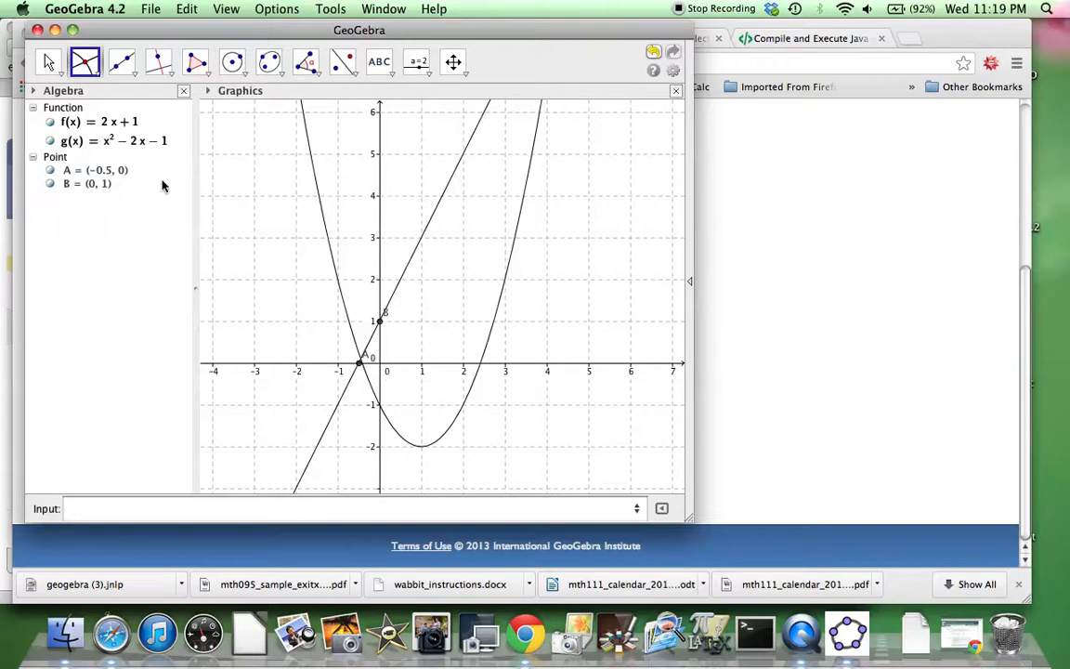
# Hide the line 2x+1 and point A from the graph, and delete point B.
pyautogui.click(62, 128)
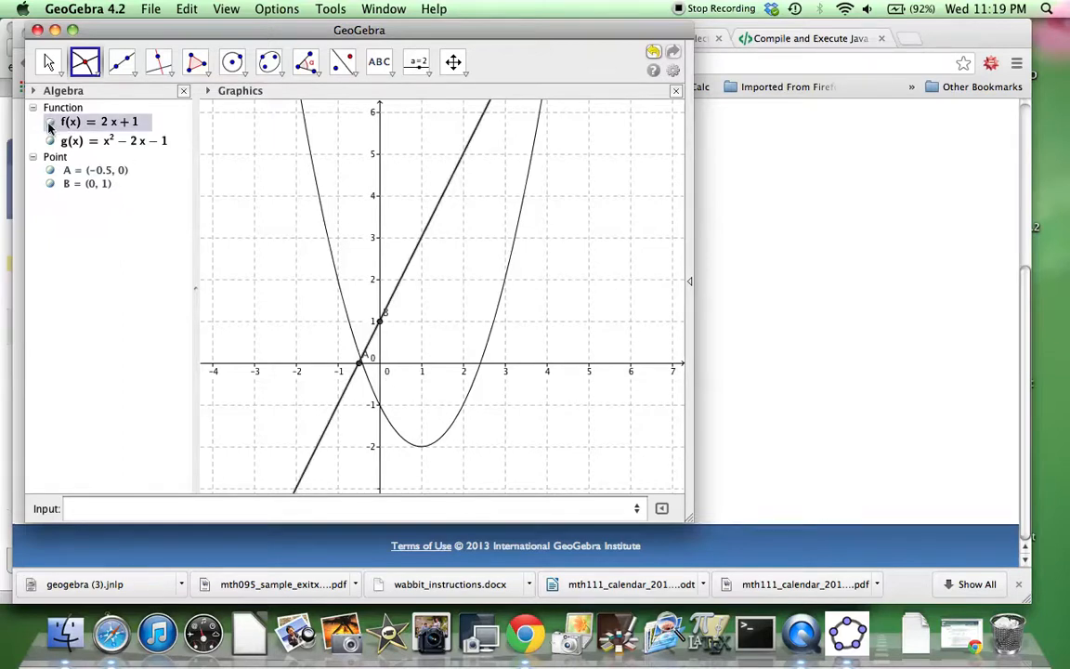
pyautogui.click(51, 124)
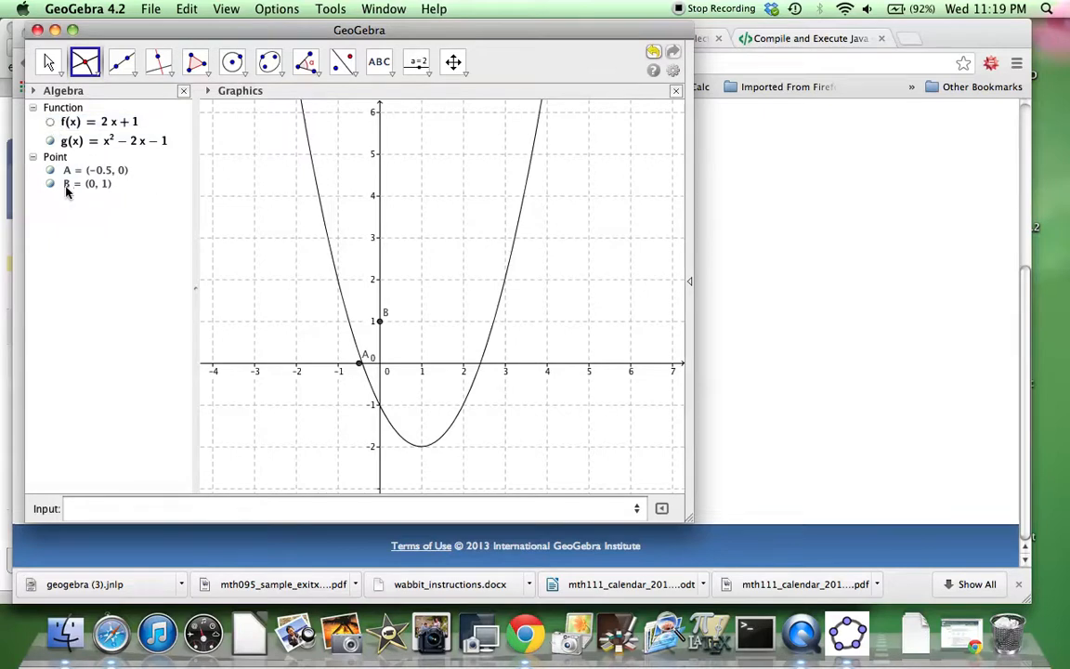
pyautogui.click(50, 171)
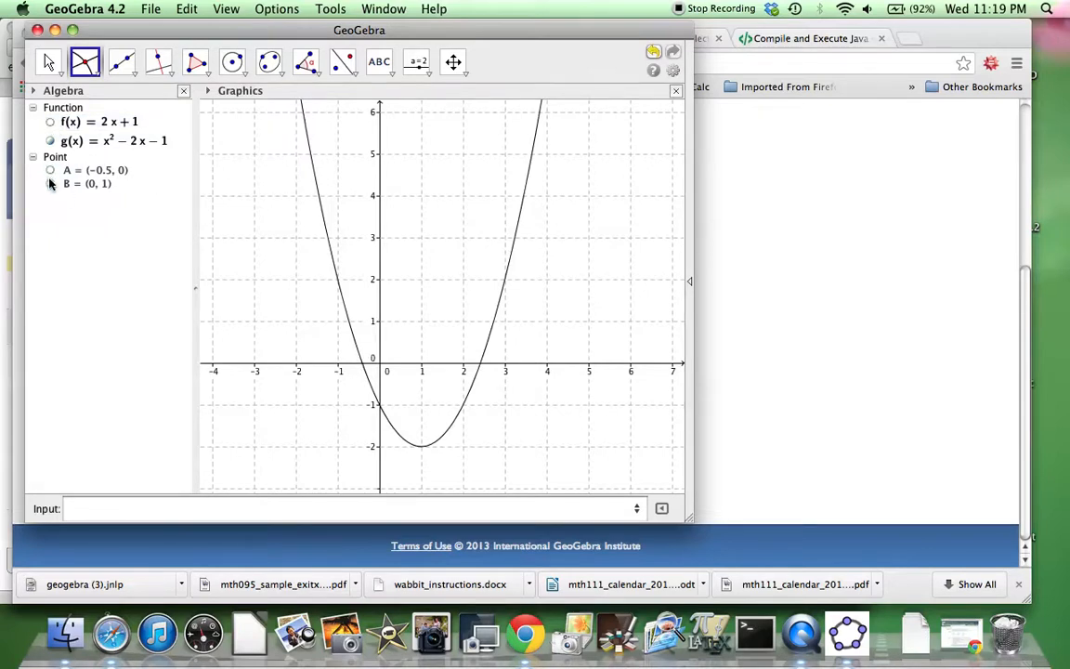
pyautogui.rightClick(97, 185)
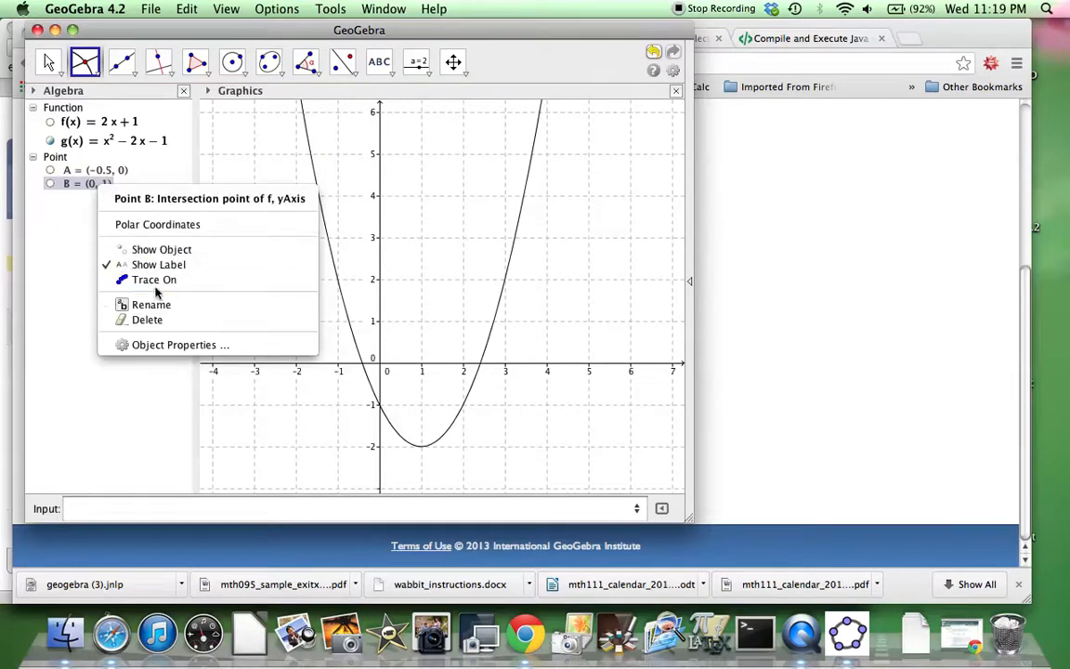
pyautogui.click(149, 320)
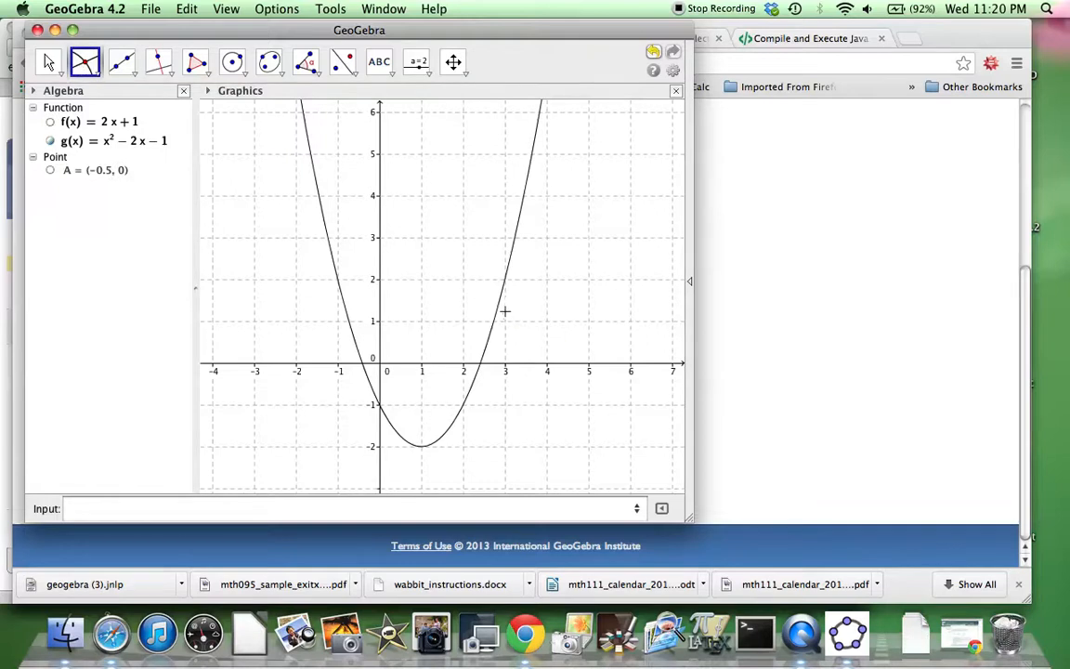
# Mark both x-intercepts of the quadratic x^2 - 2x - 1 by intersecting it with the x-axis.
pyautogui.click(497, 315)
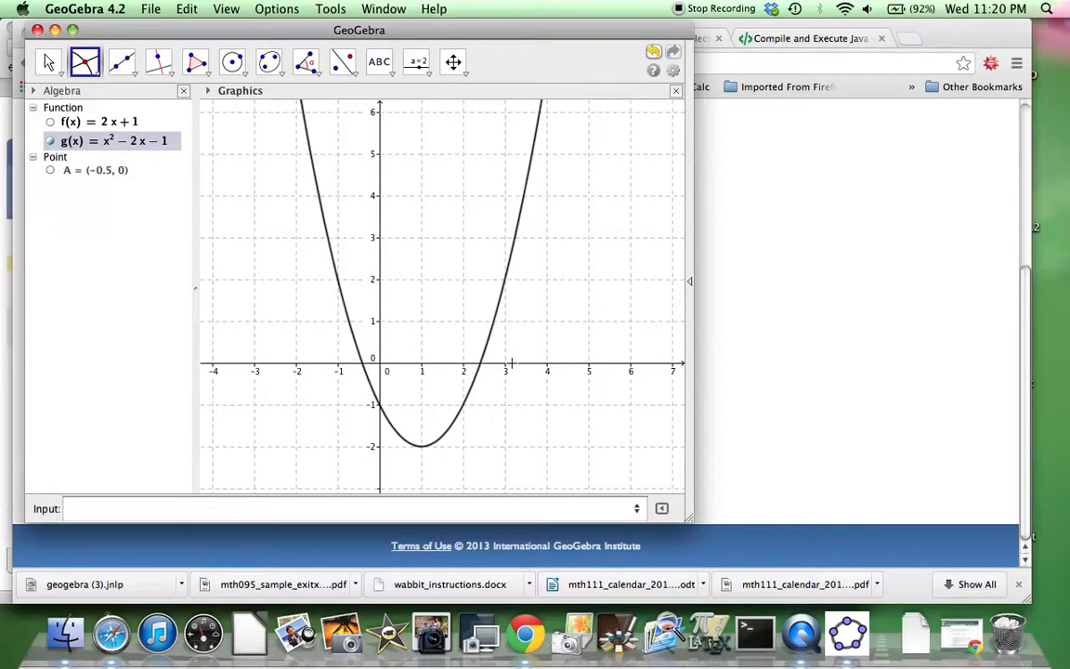
pyautogui.click(501, 303)
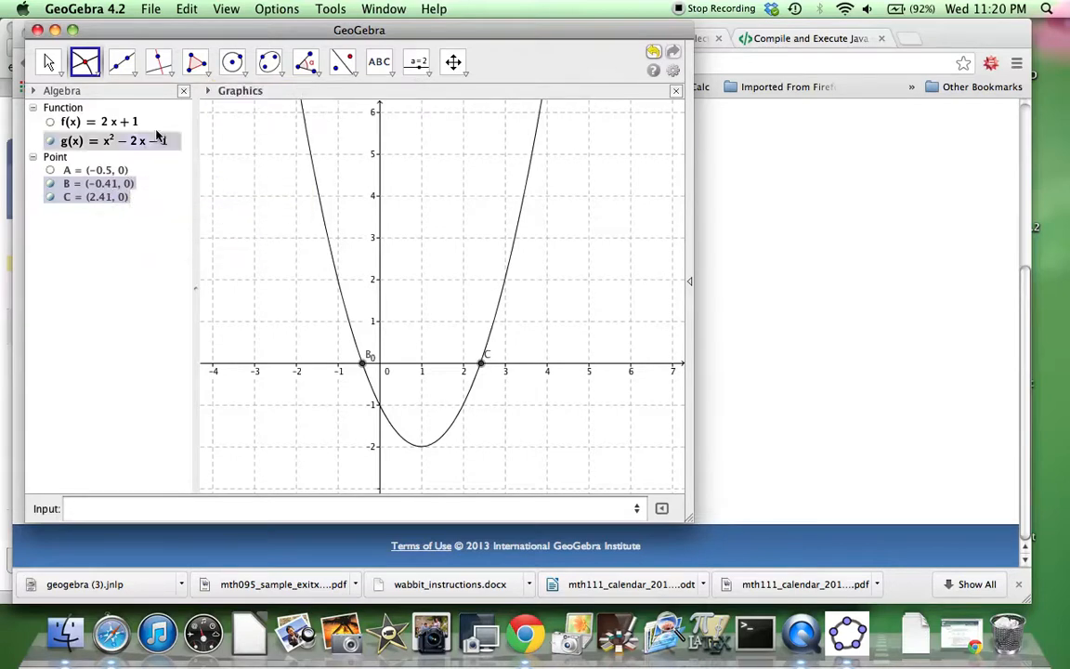
# Try to set the rounding of the coordinates to 5 decimal places.
pyautogui.click(278, 9)
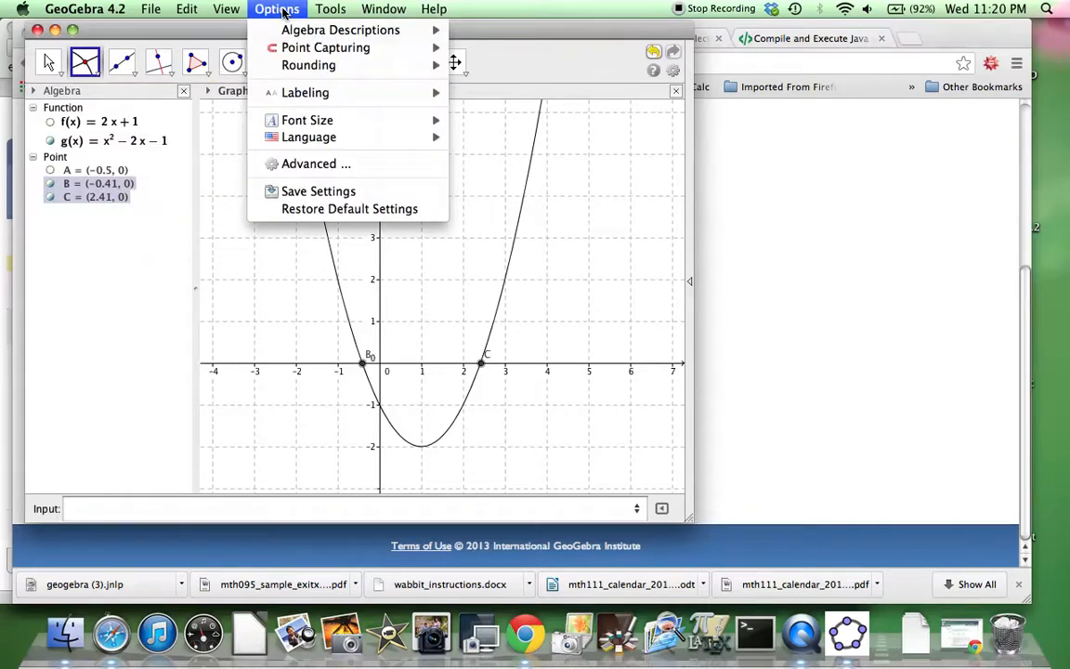
pyautogui.moveTo(297, 68)
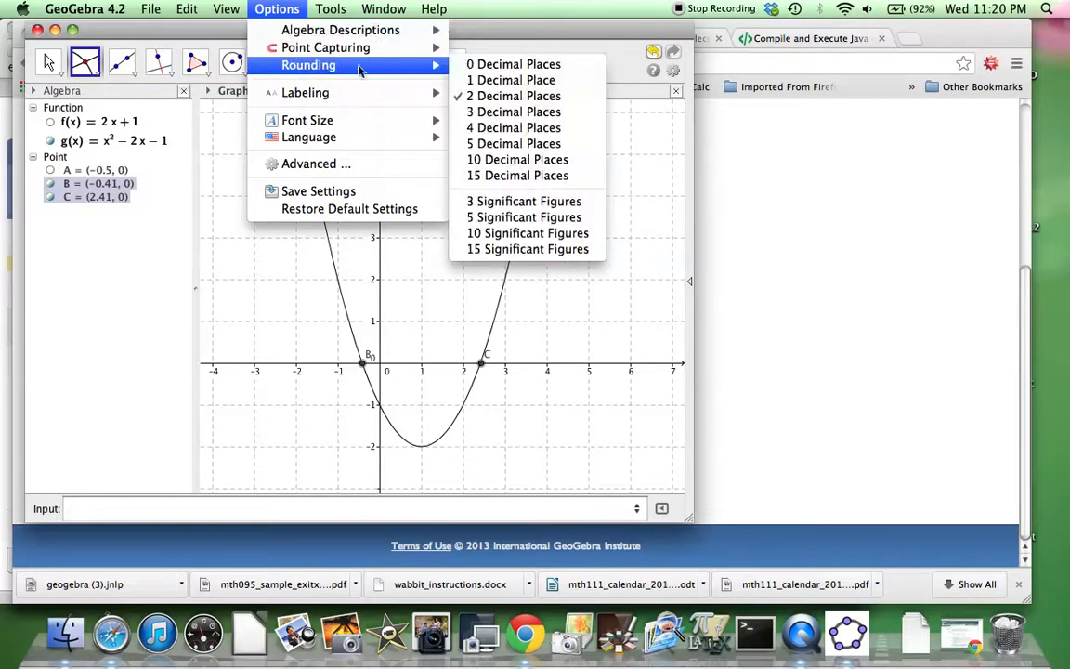
pyautogui.click(497, 145)
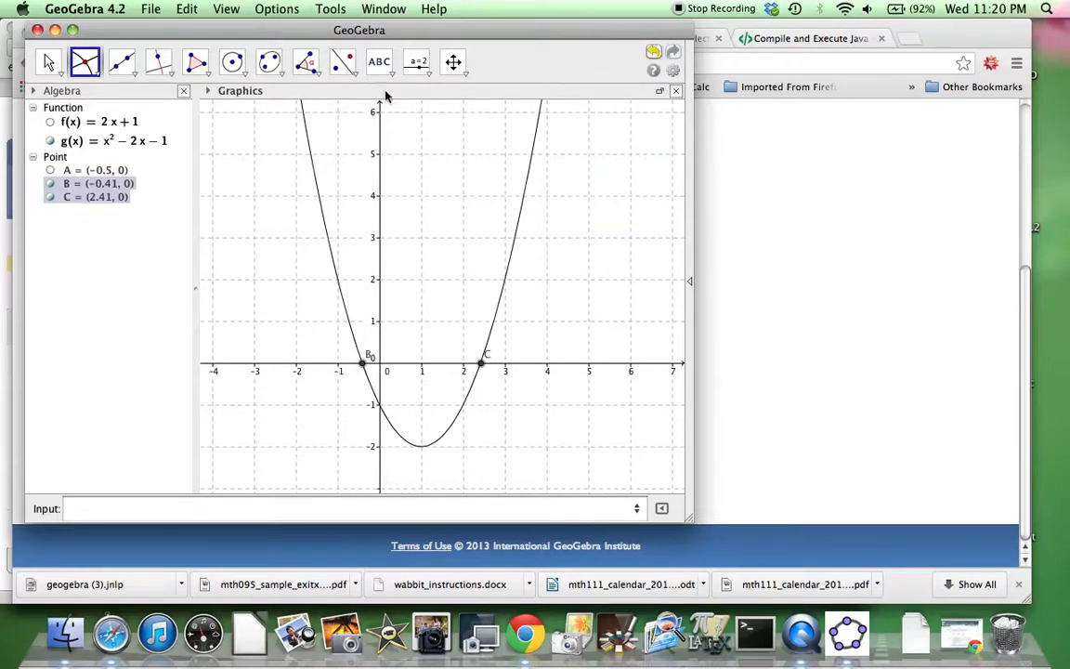
pyautogui.click(289, 11)
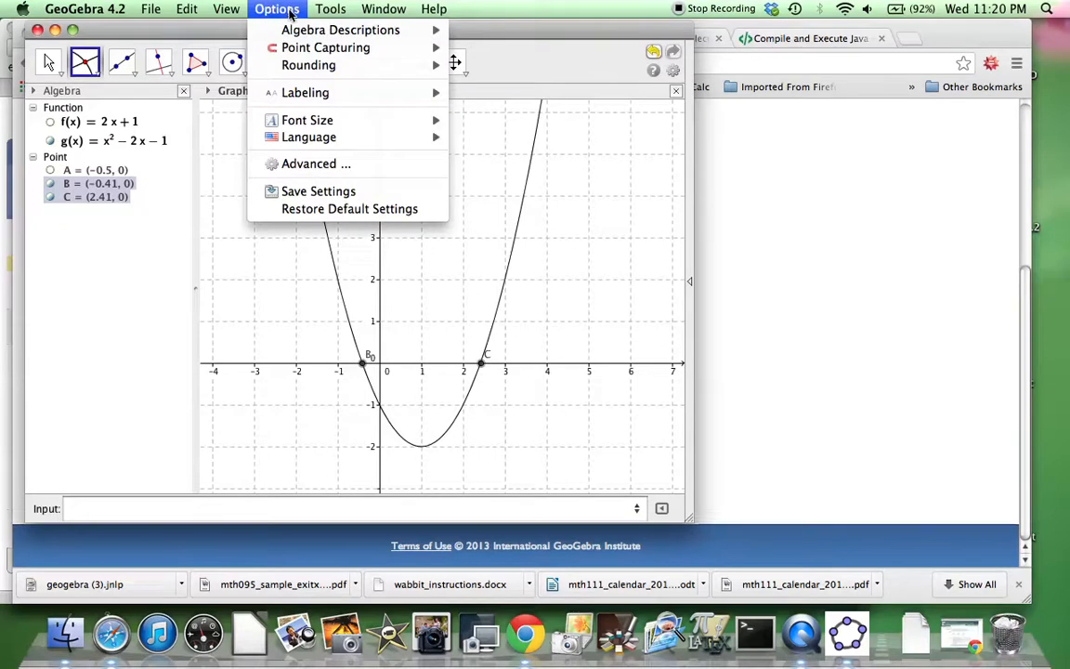
pyautogui.moveTo(316, 65)
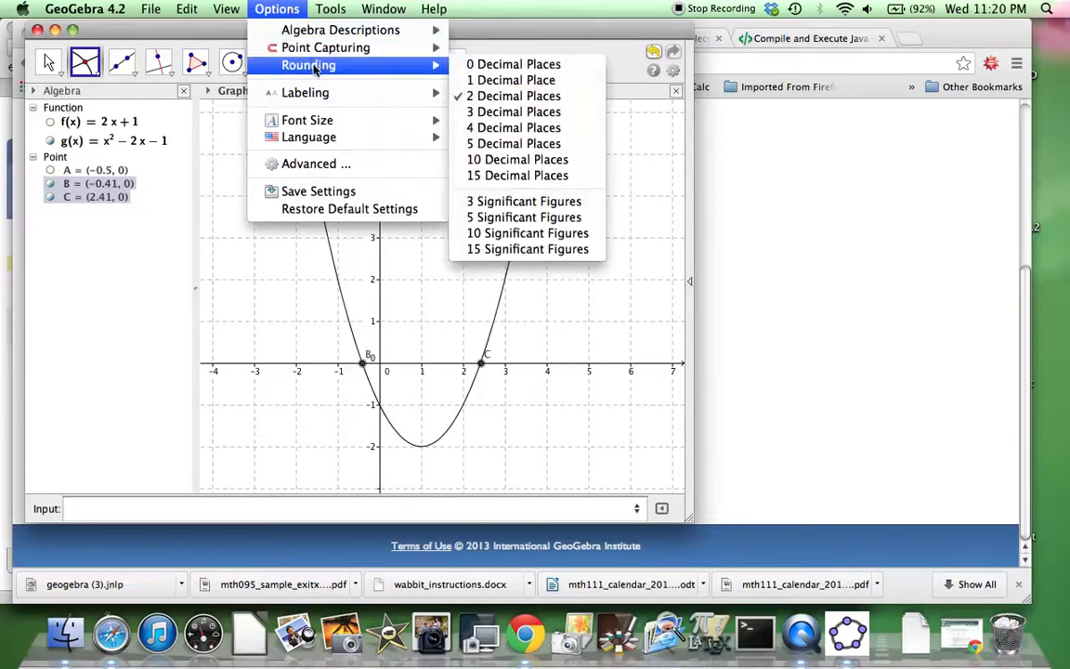
pyautogui.click(484, 145)
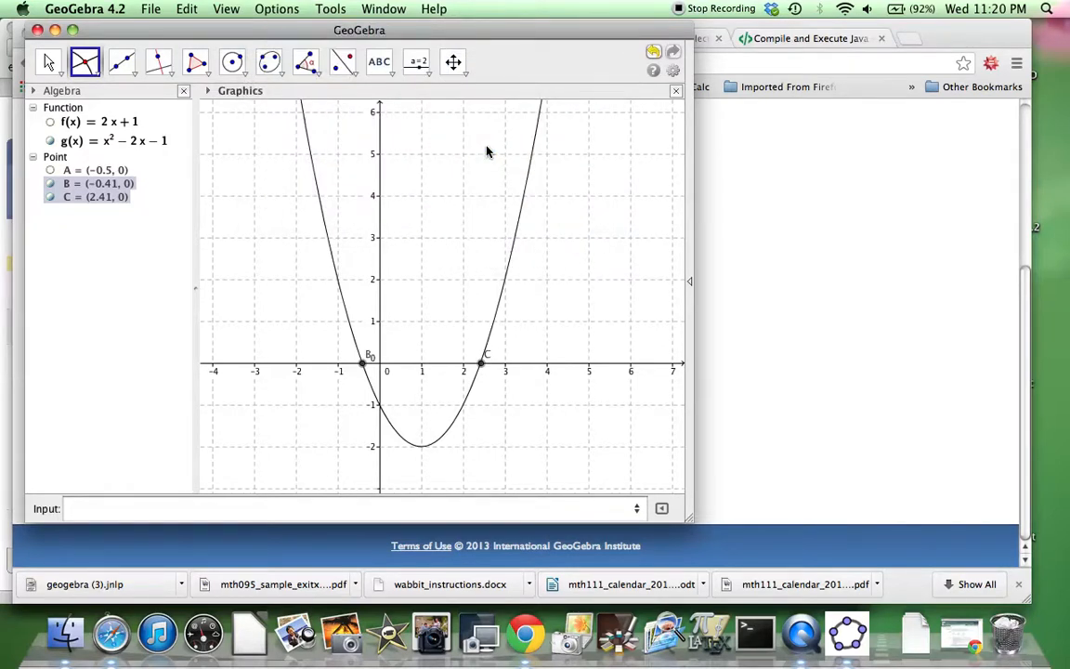
# Try to set the rounding to 10 decimal places after repositioning the GeoGebra window.
pyautogui.moveTo(274, 37); pyautogui.dragTo(428, 47)
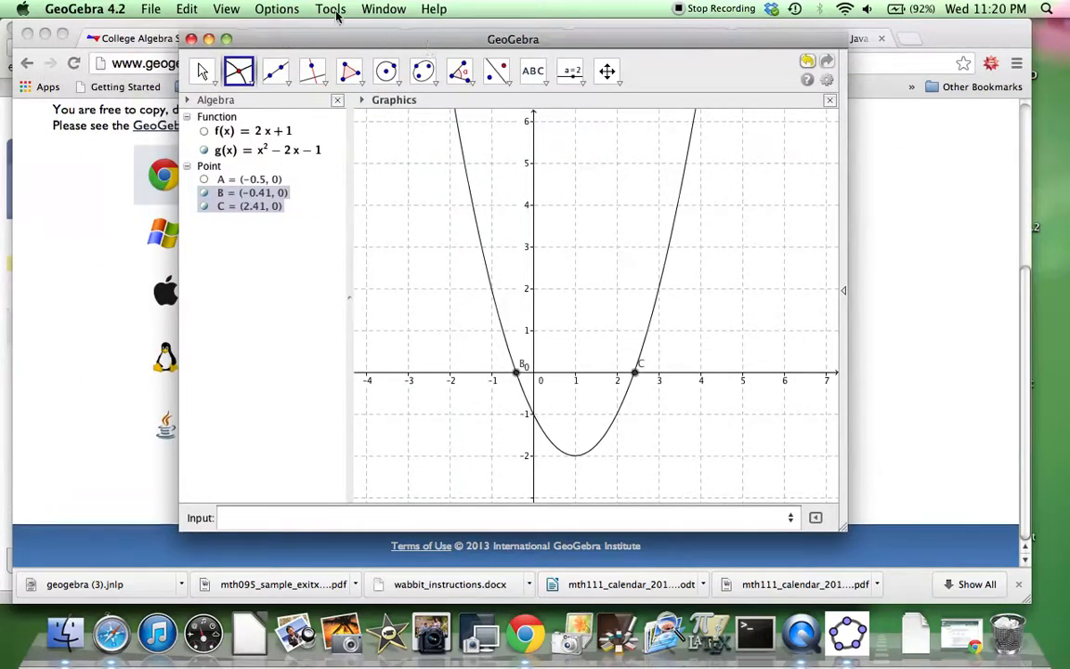
pyautogui.click(286, 11)
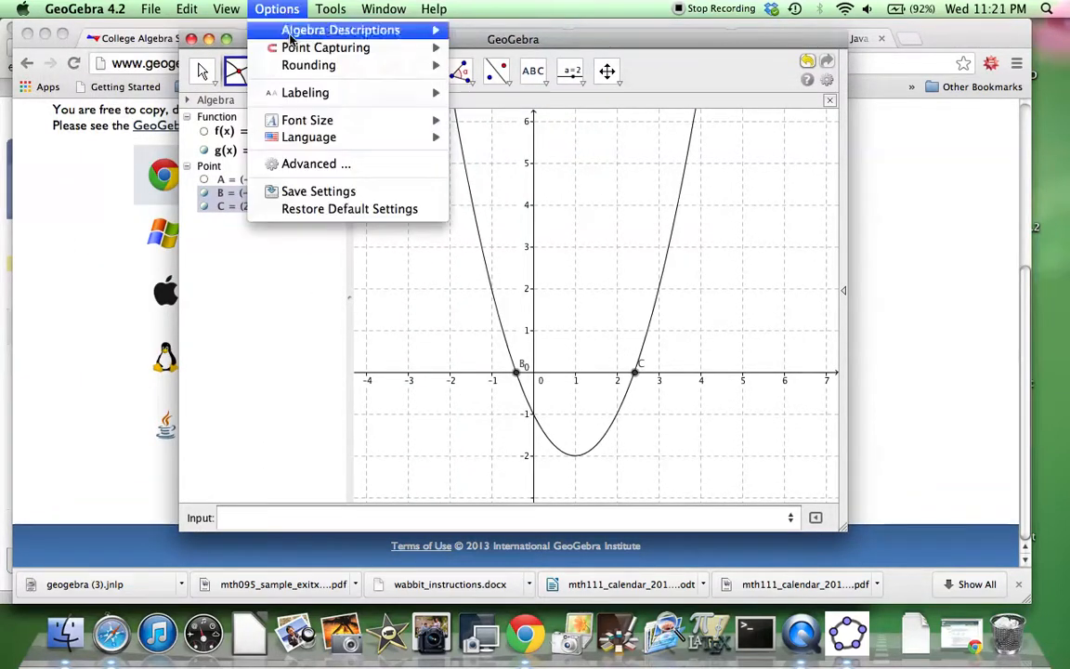
pyautogui.moveTo(293, 70)
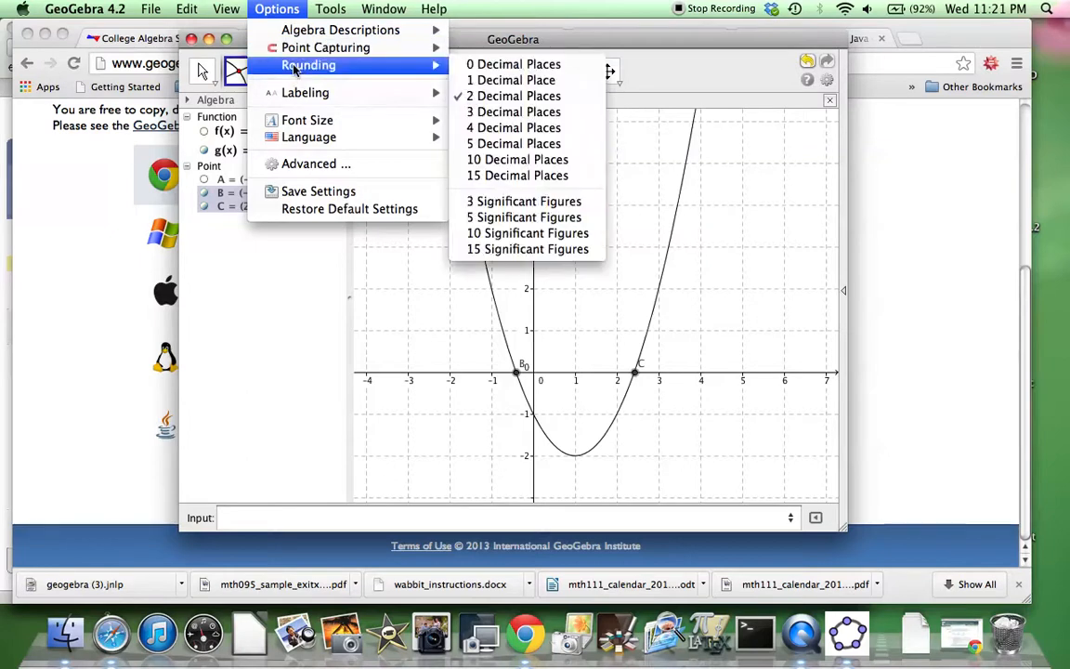
pyautogui.click(496, 163)
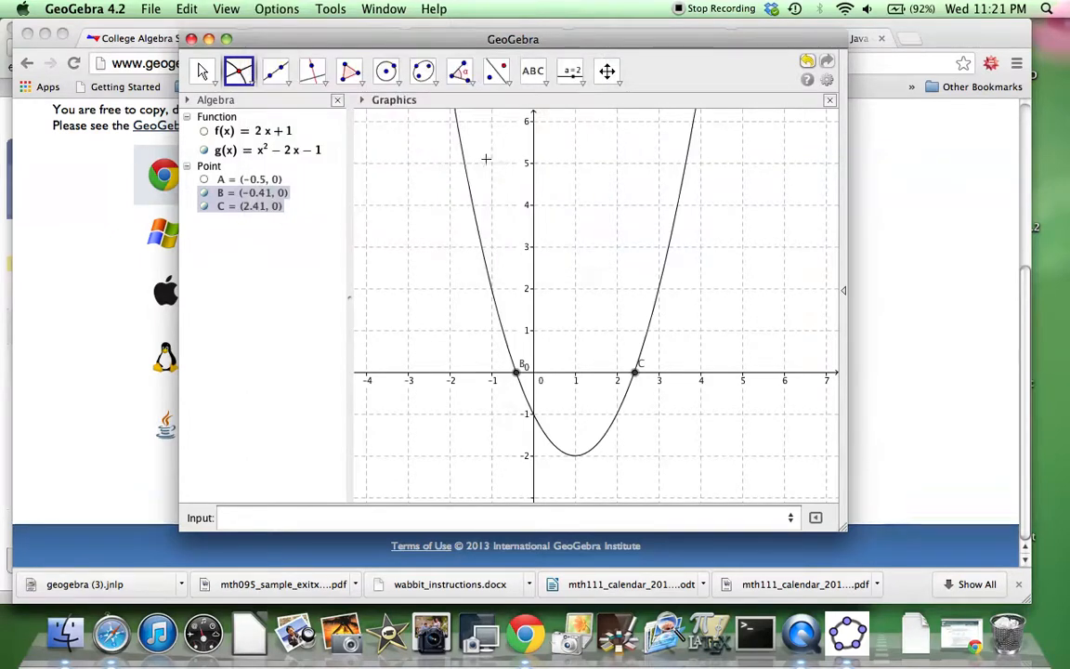
pyautogui.moveTo(351, 42); pyautogui.dragTo(292, 31)
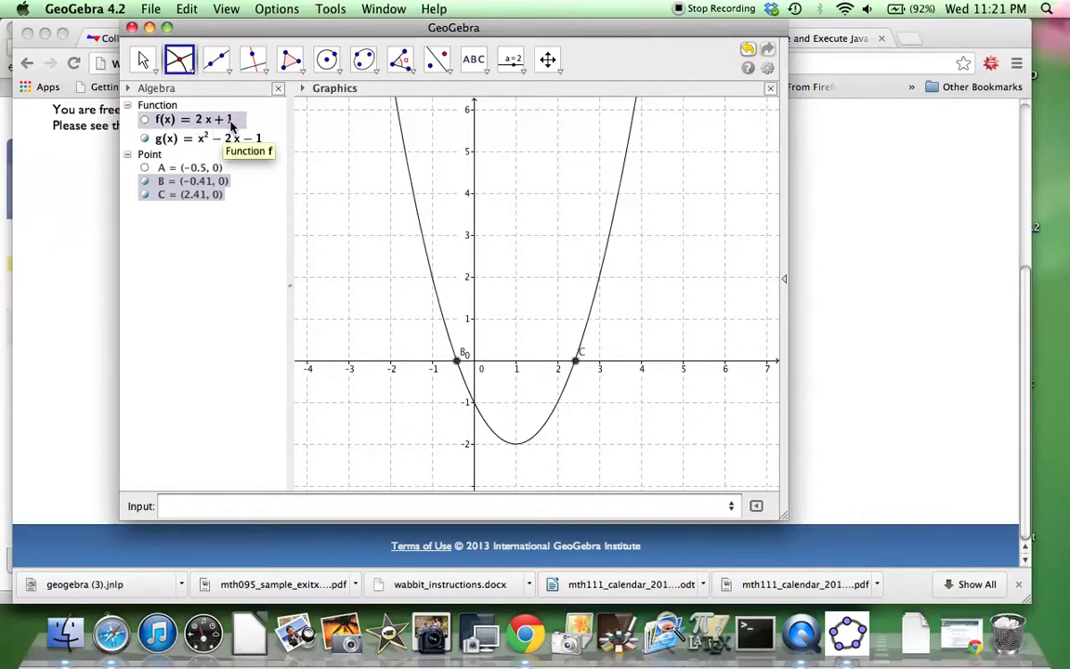
# Swap the graph to the line f(x) alone and back to the quadratic g(x) alone by toggling their visibility.
pyautogui.click(144, 137)
pyautogui.click(144, 119)
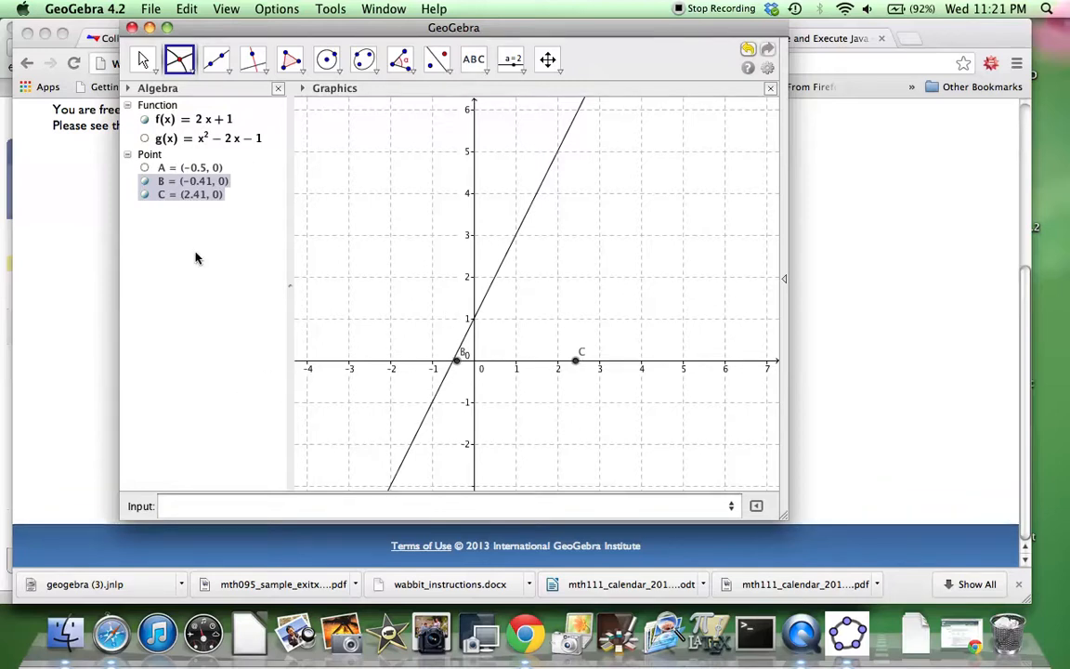
pyautogui.click(144, 138)
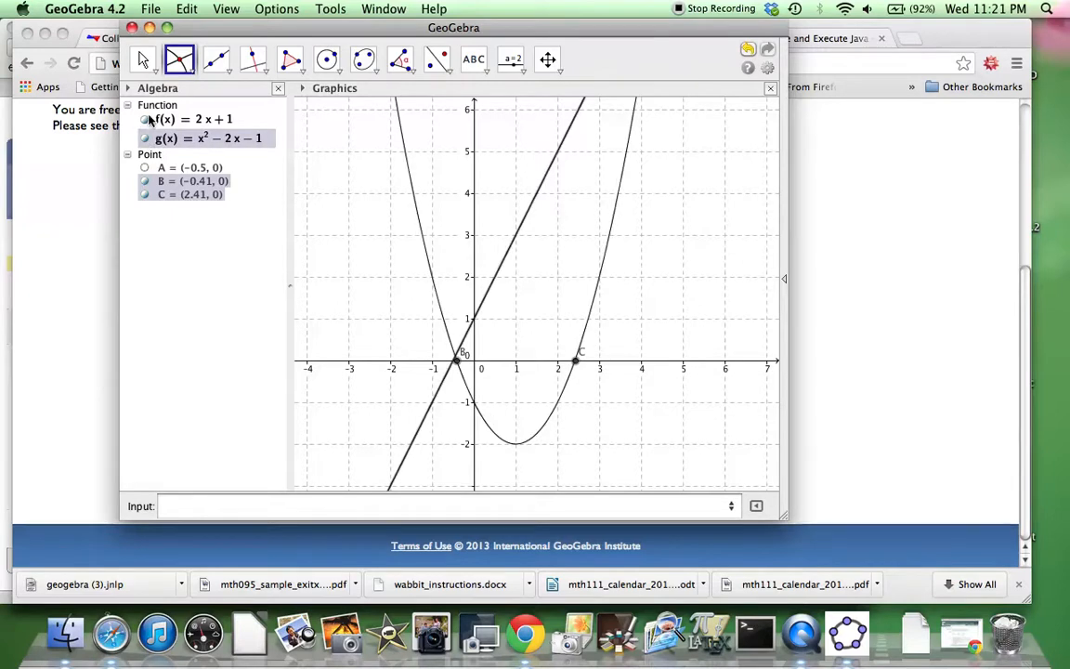
pyautogui.click(145, 121)
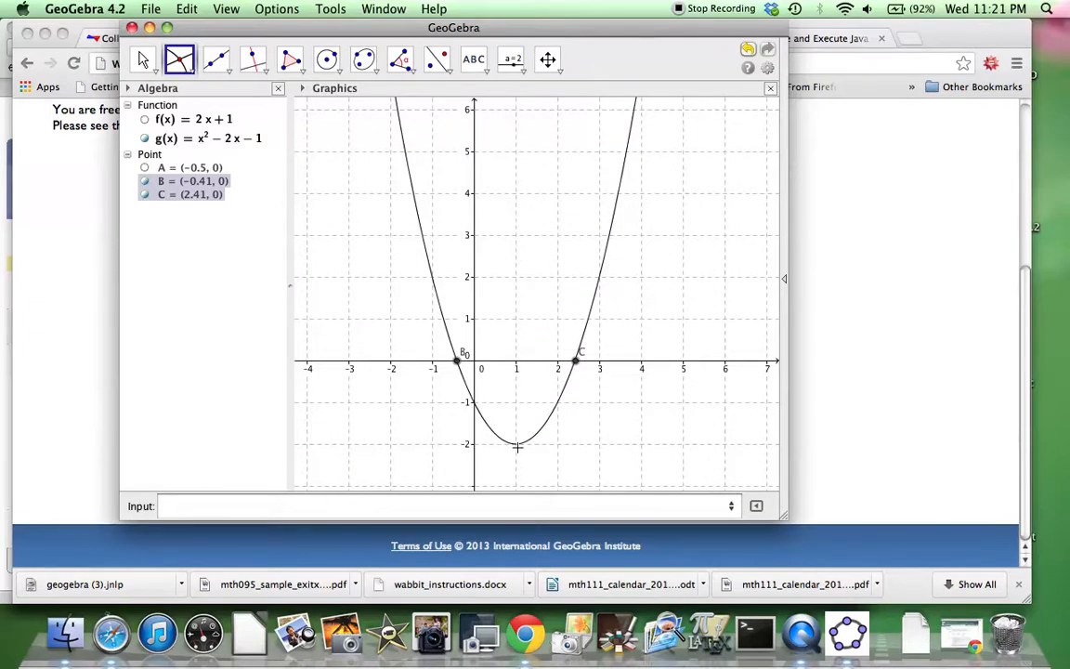
# Point out the parabola's vertex and enlarge the GeoGebra window's height to show more of the graph below it.
pyautogui.click(518, 444)
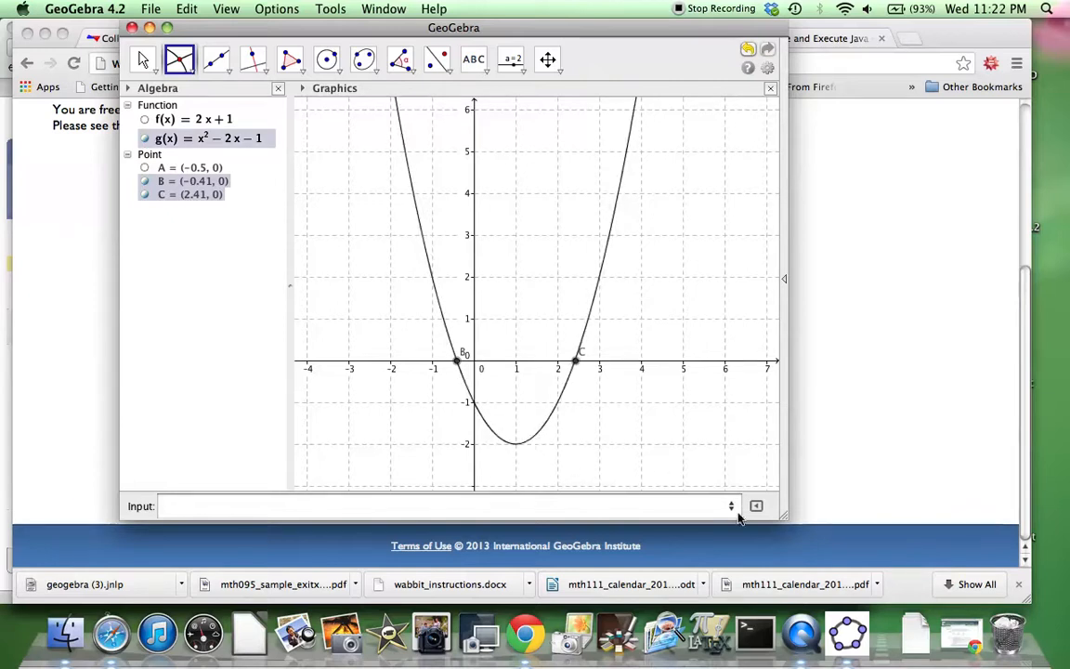
pyautogui.moveTo(785, 517); pyautogui.dragTo(787, 554)
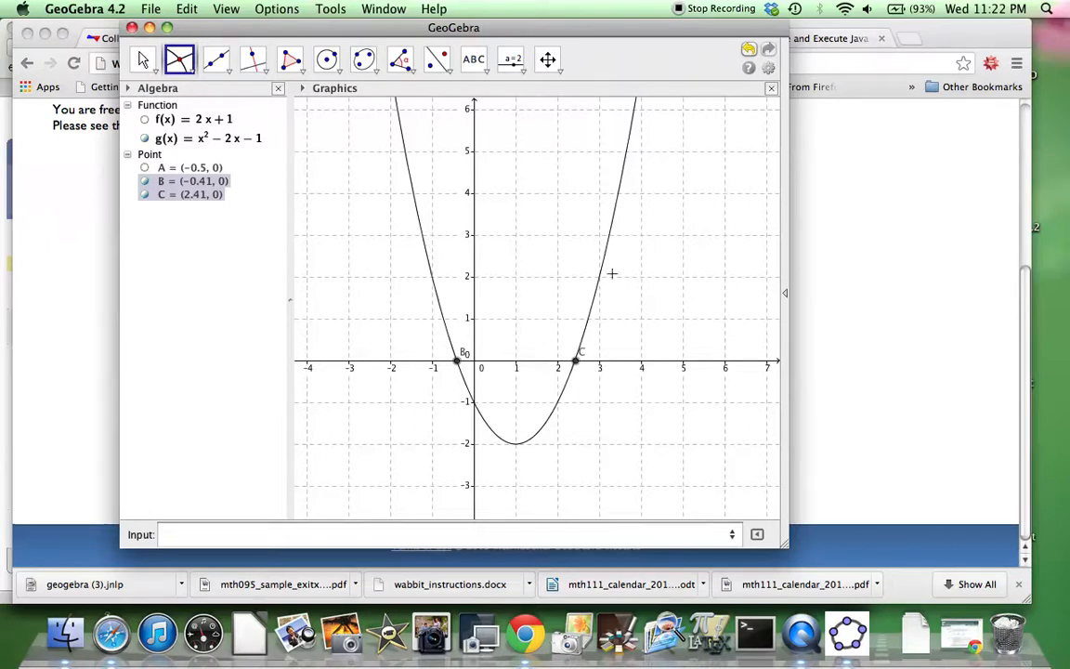
pyautogui.click(399, 112)
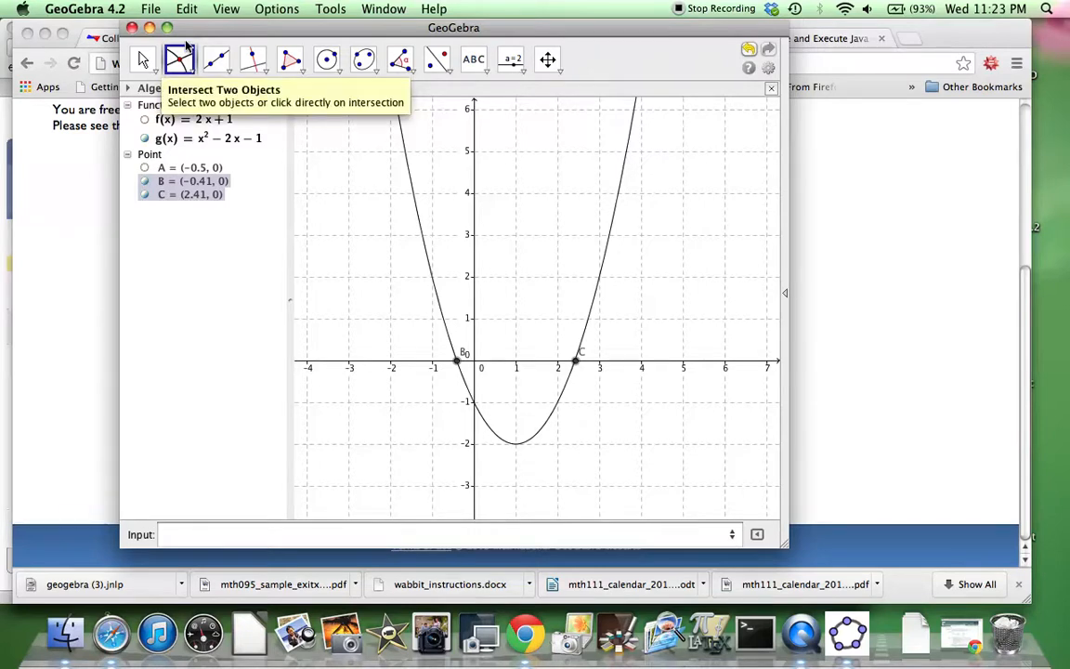
# Minimize GeoGebra and open the Desmos calculator link from the Graphing Utilities announcement on the College Algebra course page in Chrome.
pyautogui.click(149, 27)
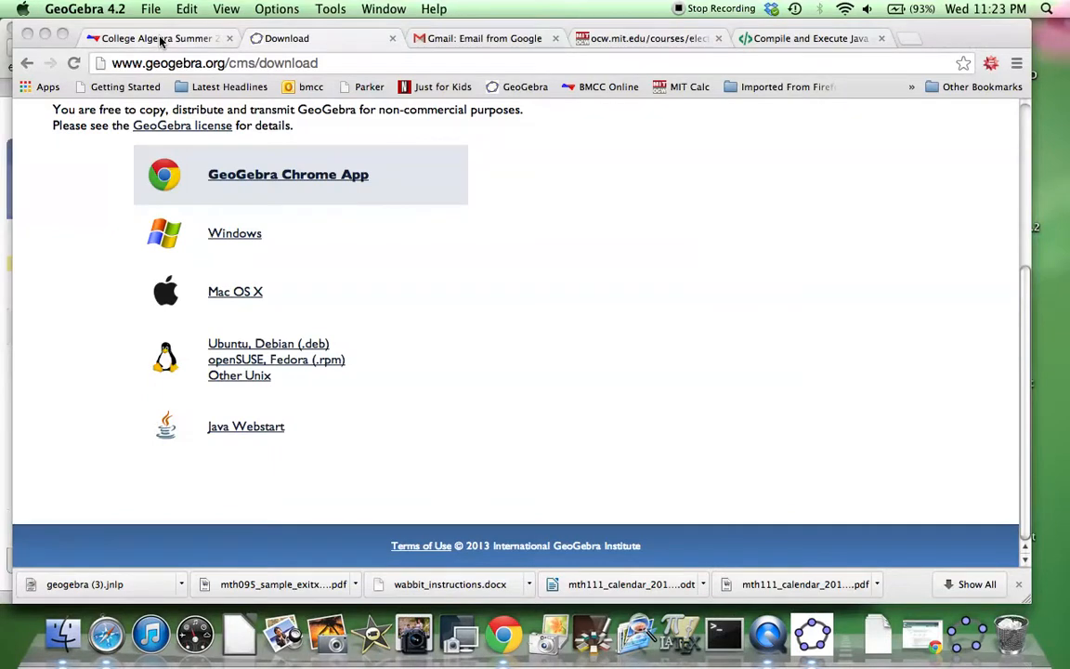
pyautogui.click(160, 39)
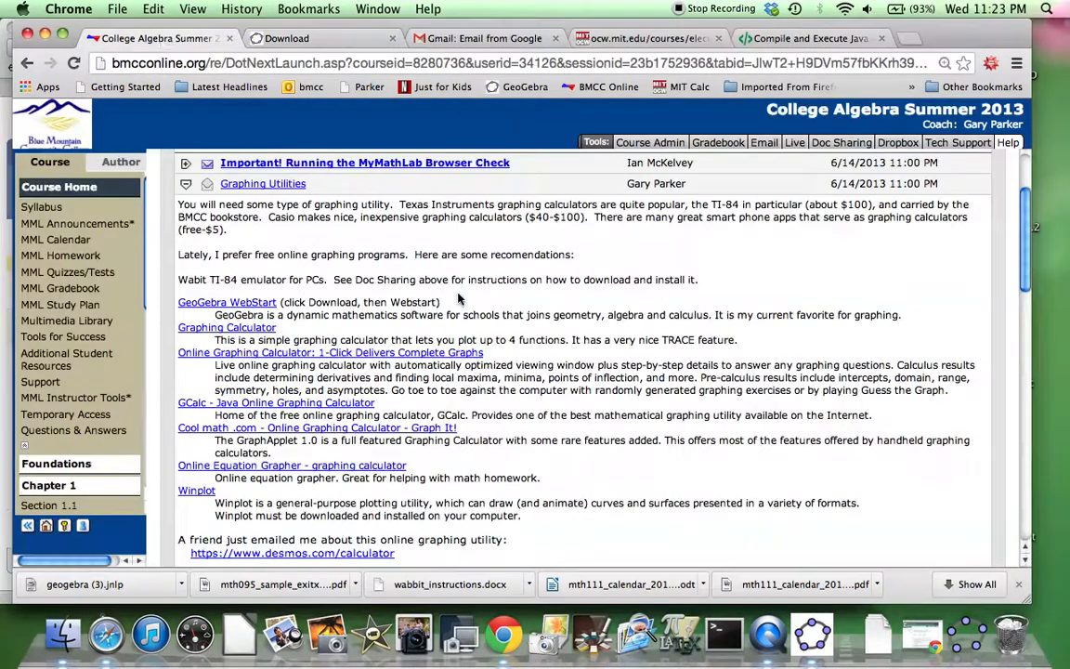
pyautogui.scroll(-3, 458, 298)
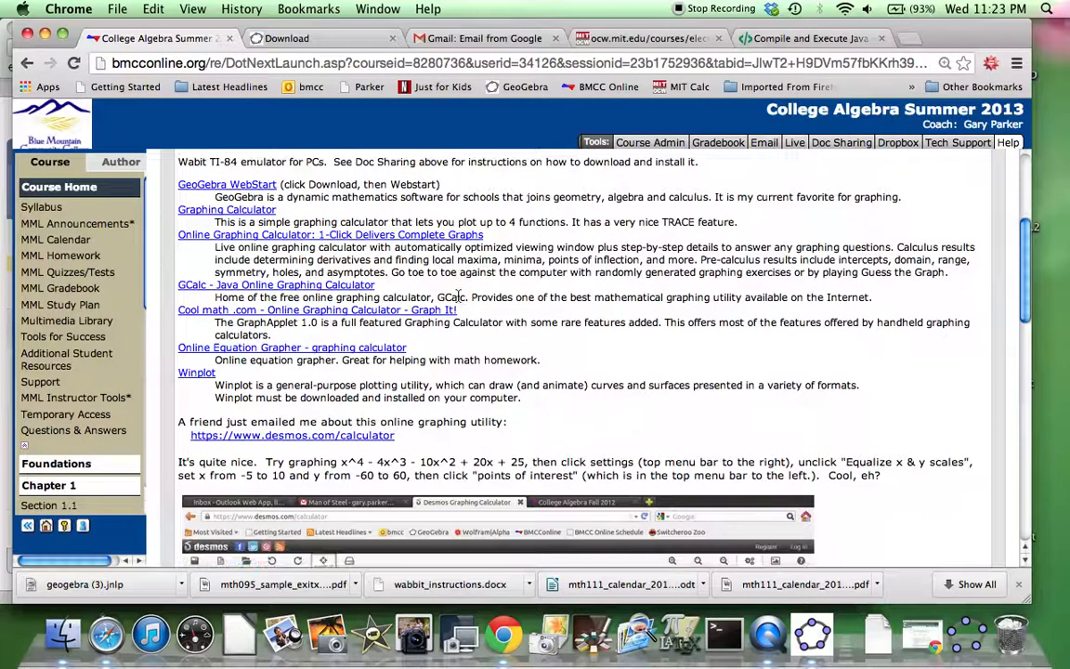
pyautogui.scroll(-3, 458, 296)
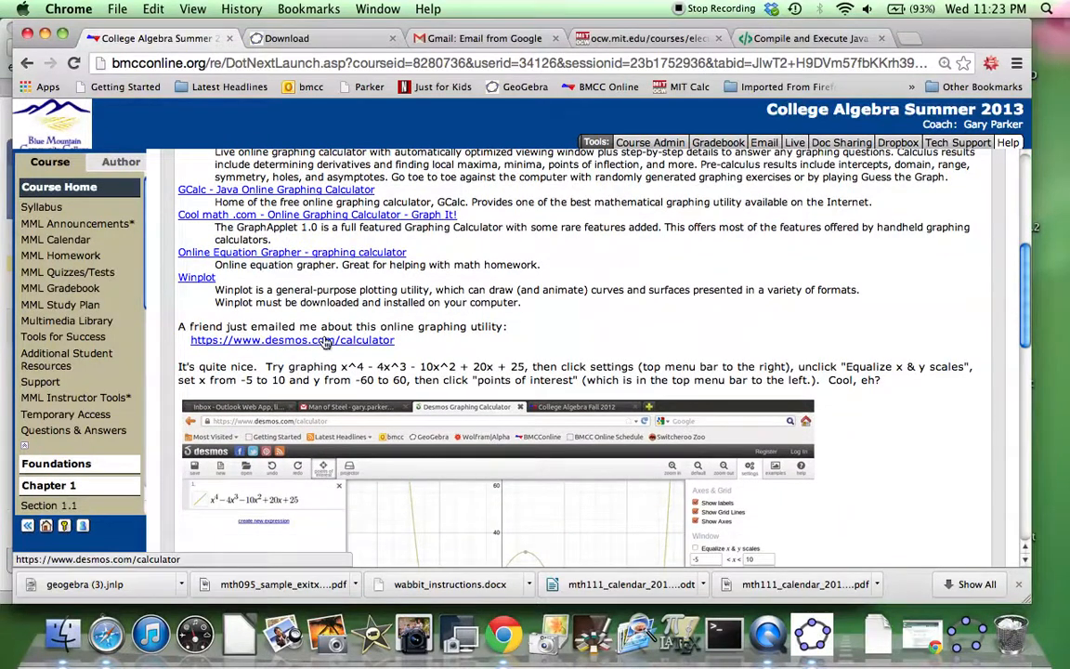
pyautogui.click(325, 341)
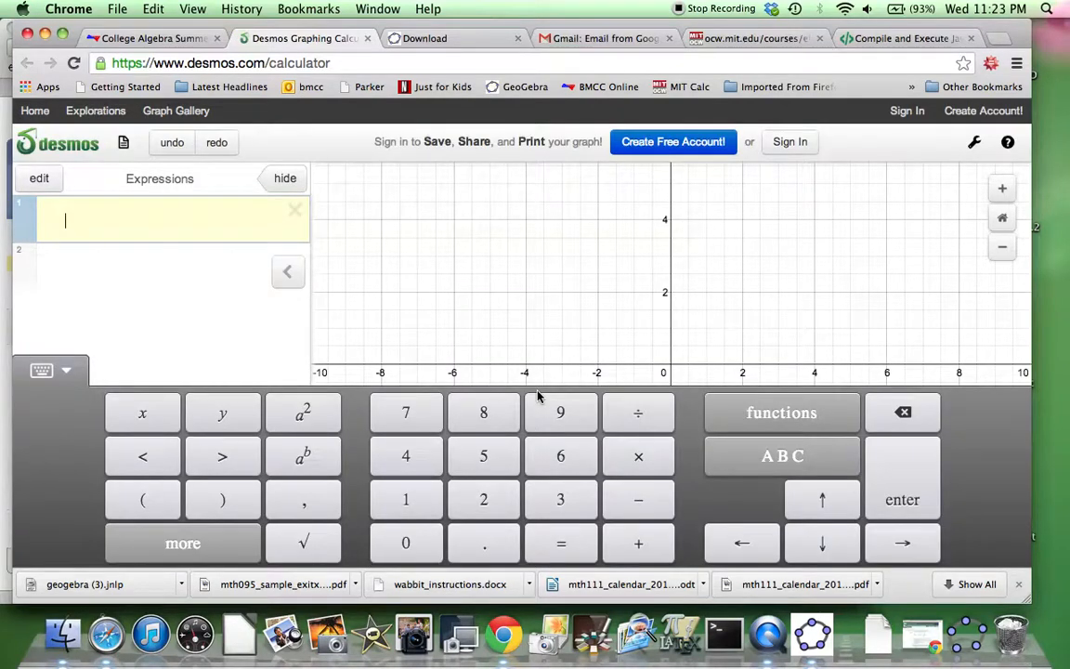
# Graph the line y=2x+1 and hide the on-screen keypad to reveal the full graph.
pyautogui.write('y=2x')
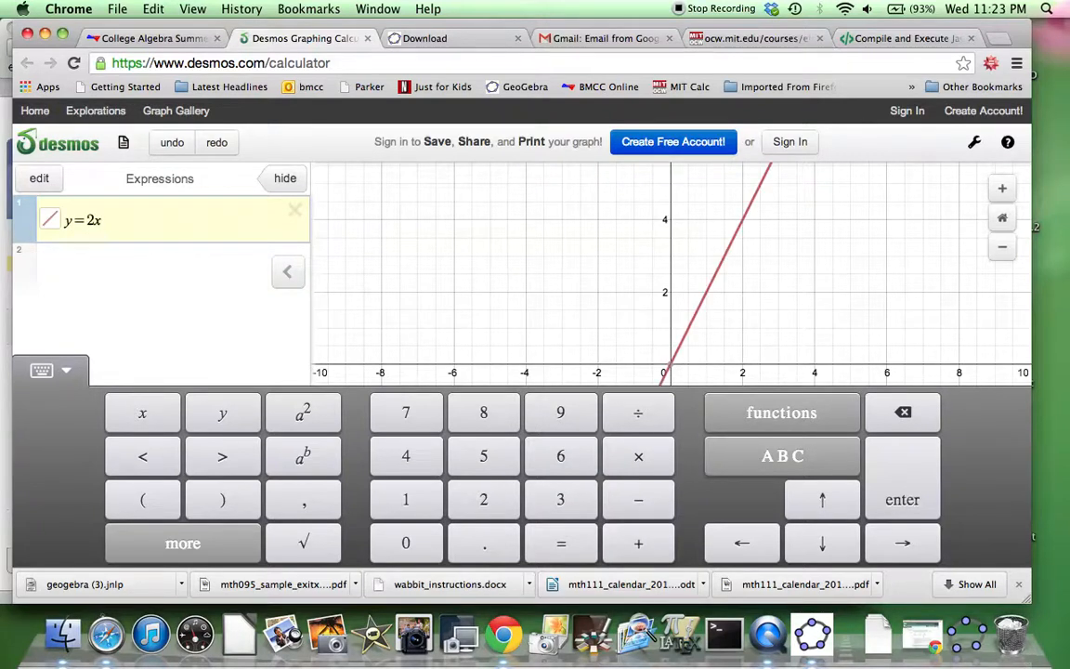
pyautogui.write('+1')
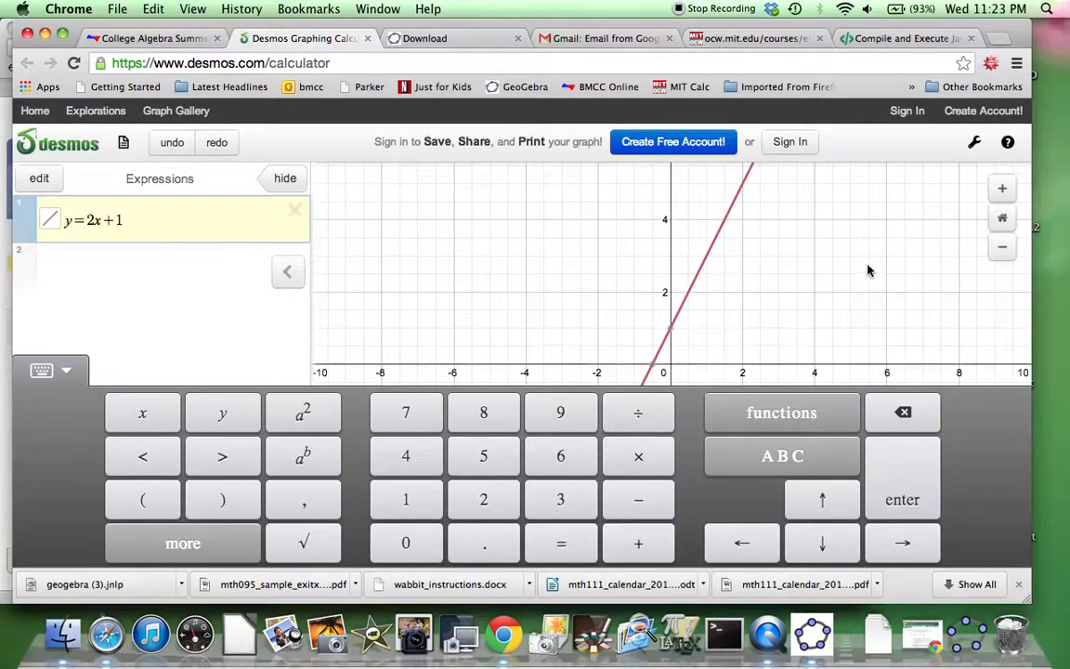
pyautogui.click(65, 370)
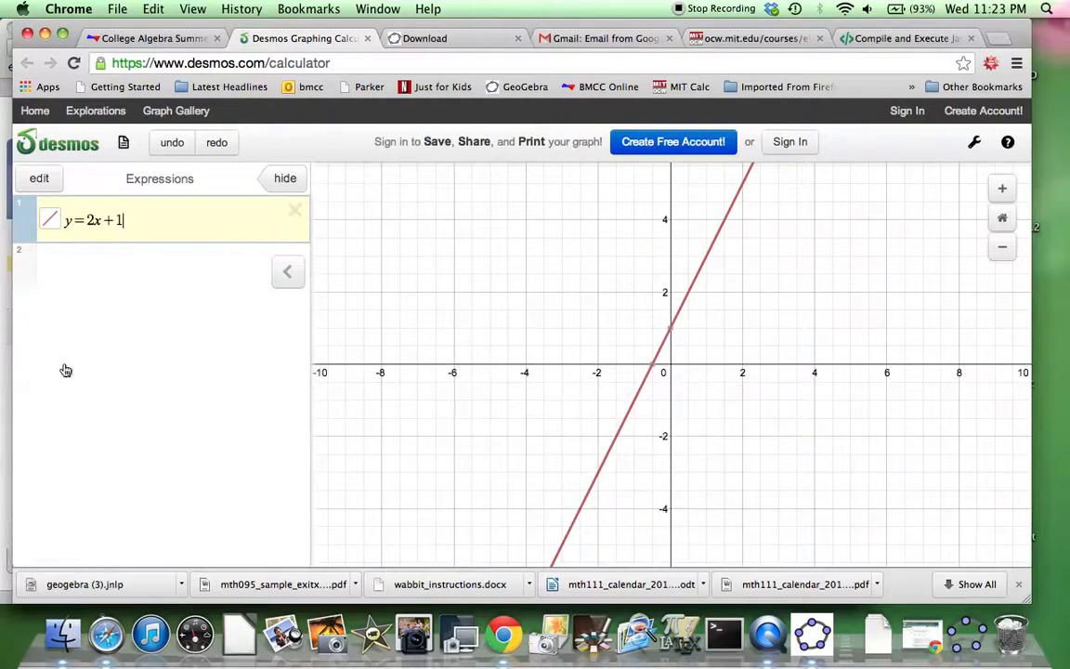
pyautogui.click(65, 556)
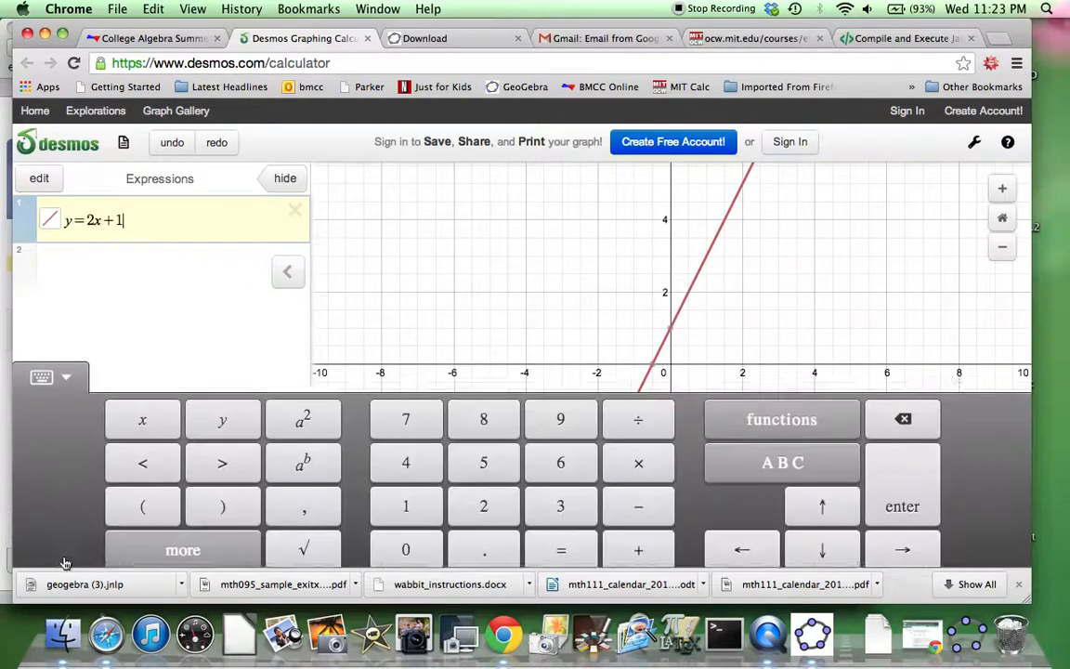
pyautogui.click(66, 373)
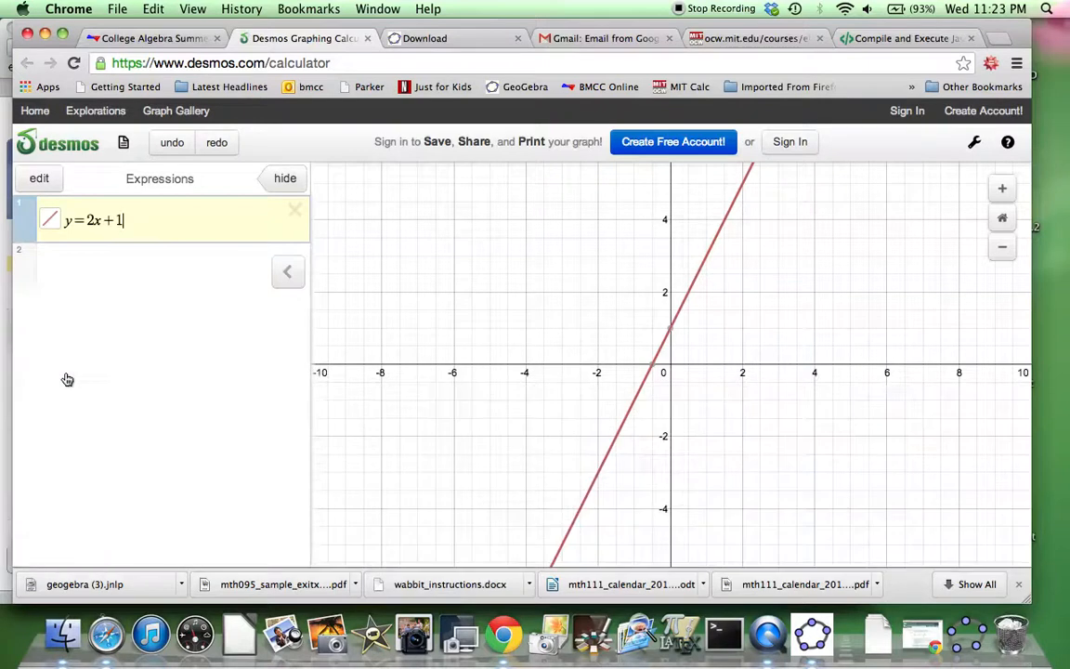
# Inspect the coordinates of the x-intercept and y-intercept on the line y=2x+1.
pyautogui.moveTo(656, 371)
pyautogui.moveTo(672, 337)
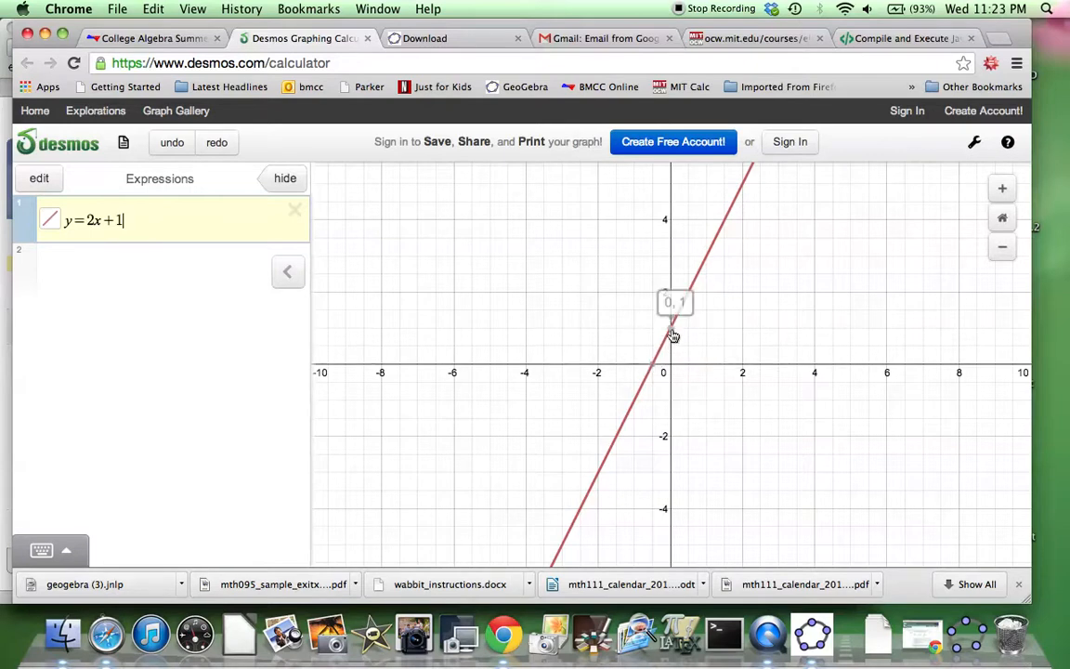
# Graph the parabola y=x^2-2x-1 as a second expression below the line y=2x+1.
pyautogui.click(288, 273)
pyautogui.click(289, 273)
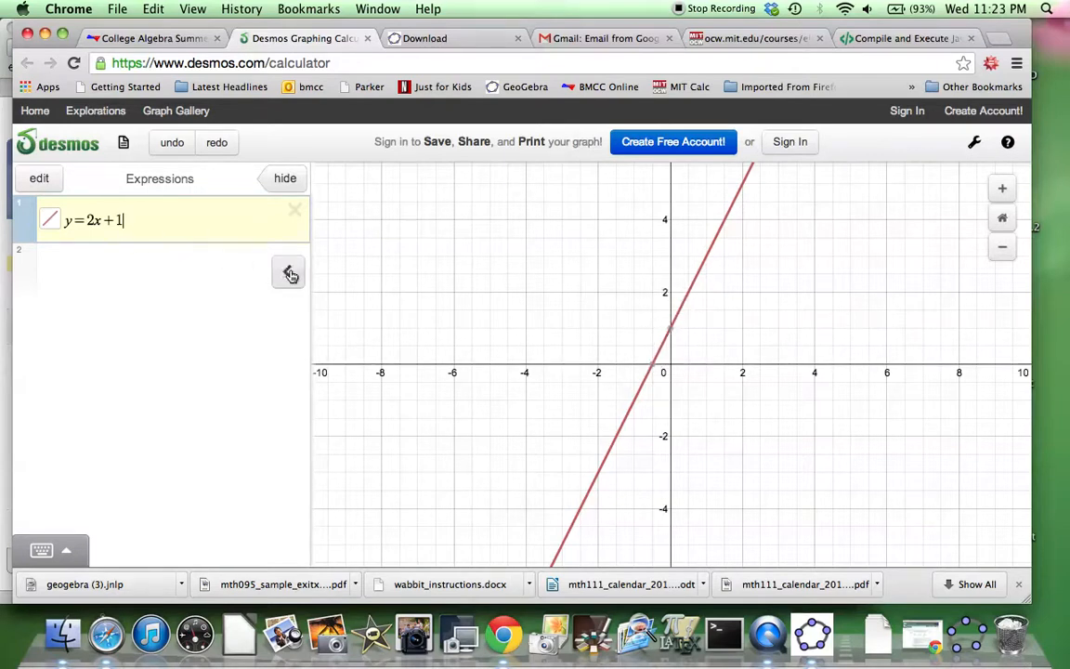
pyautogui.click(67, 265)
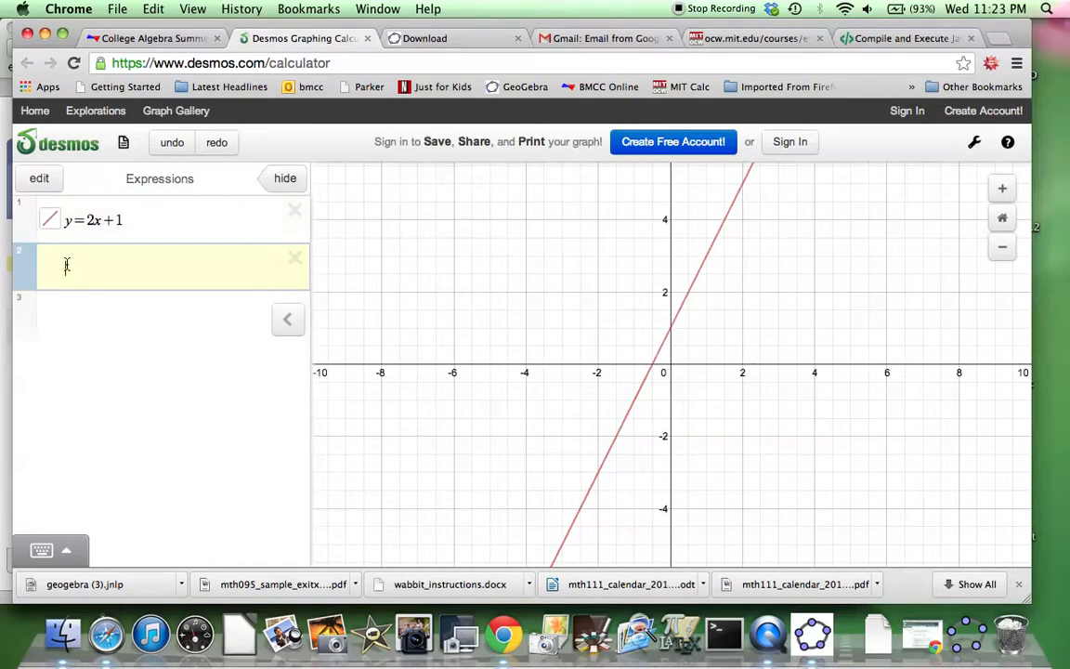
pyautogui.write('y=x')
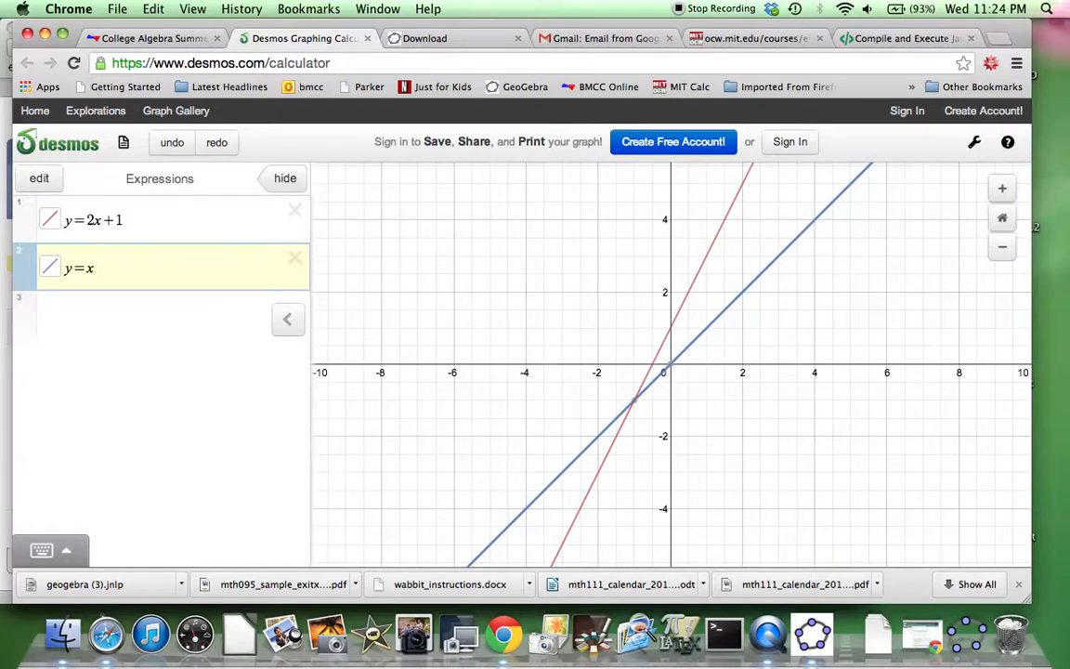
pyautogui.write('^')
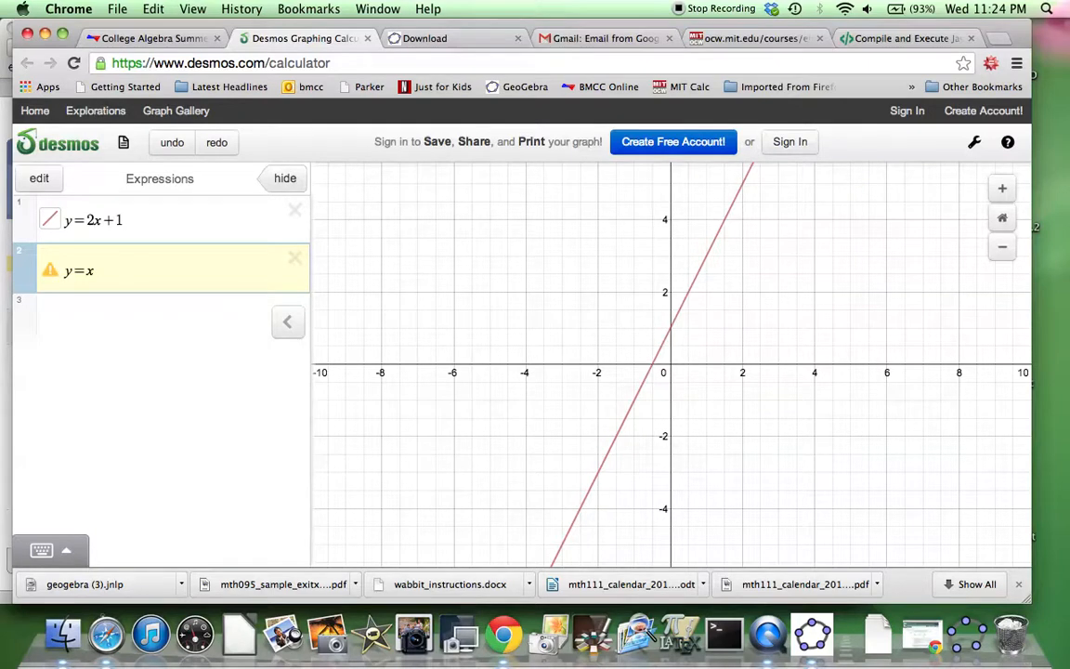
pyautogui.write('2')
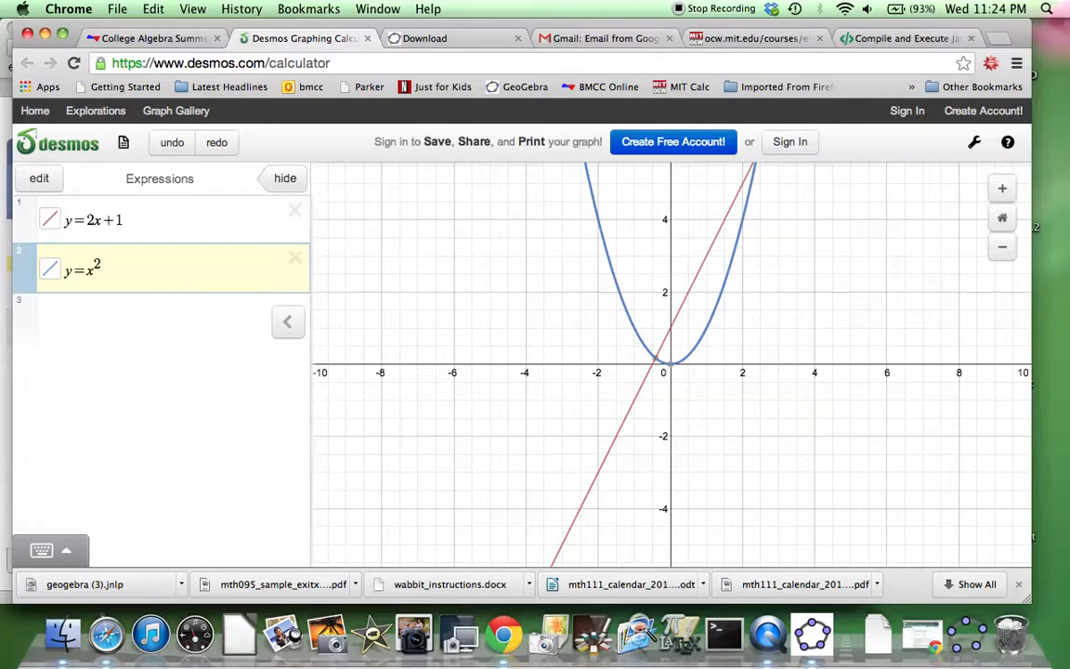
pyautogui.write('-2x-1')
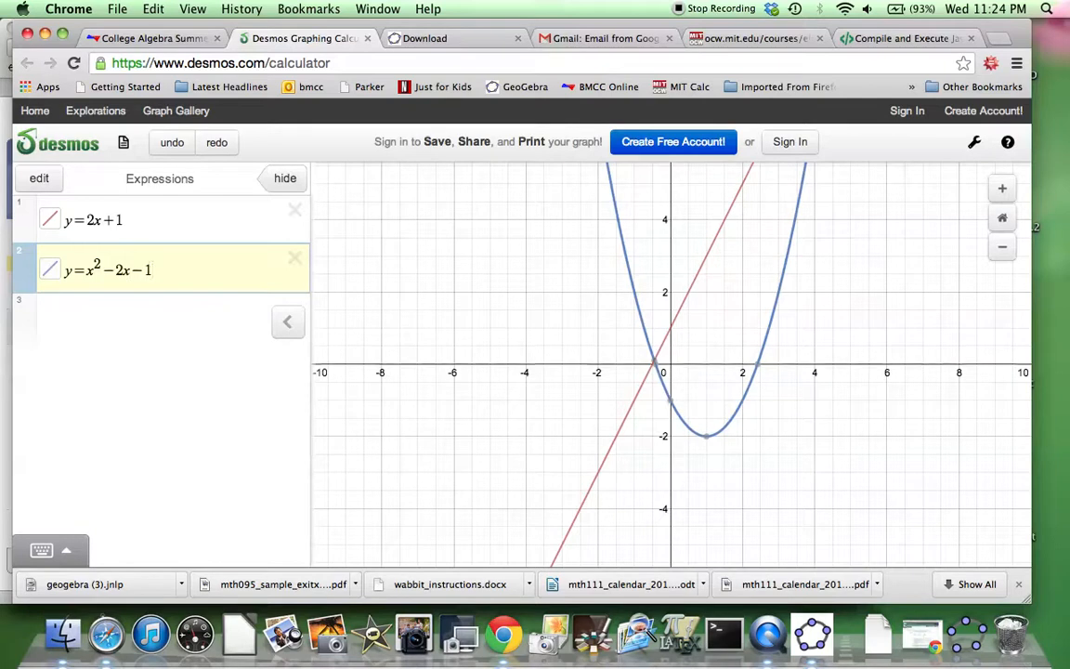
# Hide the line y=2x+1 and inspect the coordinates of the parabola's x-intercepts, y-intercept and vertex.
pyautogui.click(50, 221)
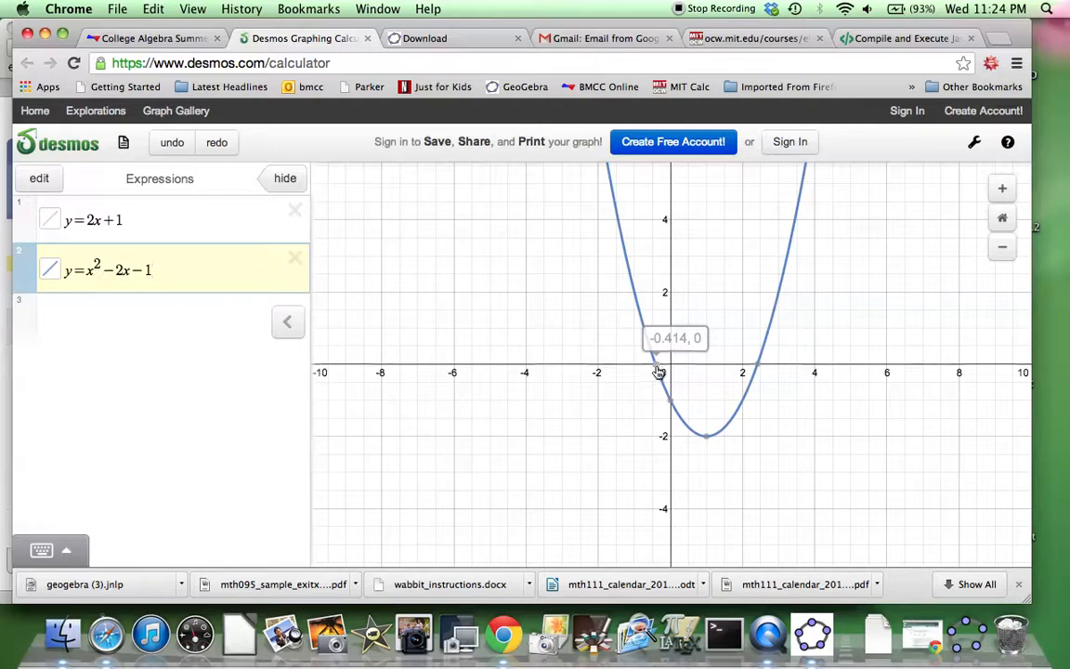
pyautogui.moveTo(757, 370)
pyautogui.moveTo(671, 402)
pyautogui.moveTo(704, 443)
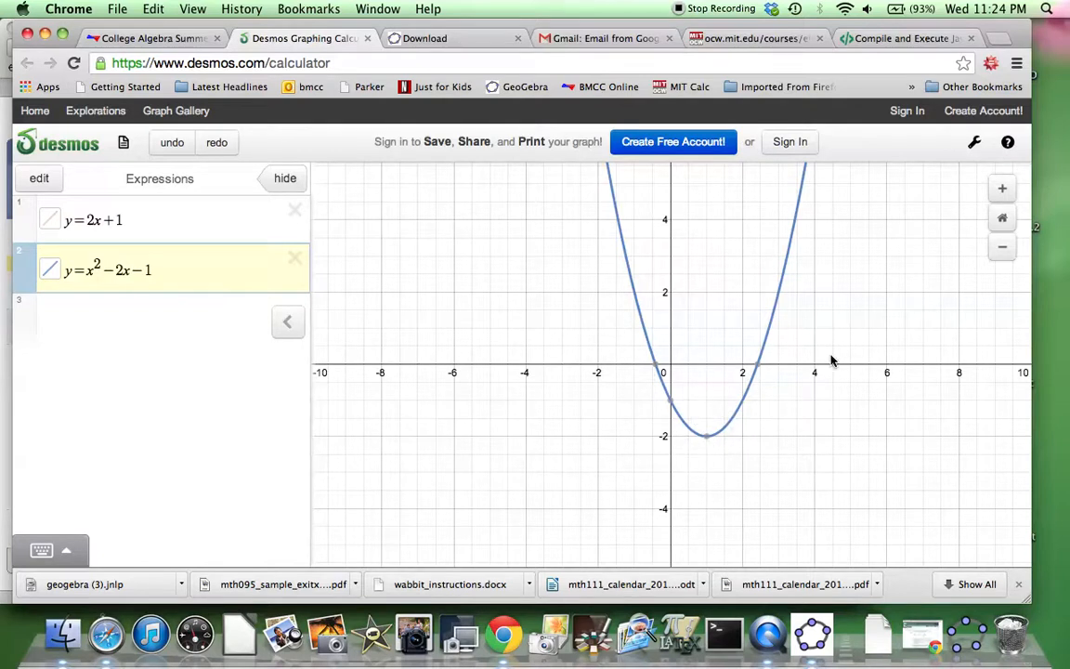
# Pan the graph to show more of the area above and to the right of the parabola, and zoom out and back in.
pyautogui.moveTo(874, 283); pyautogui.dragTo(738, 353)
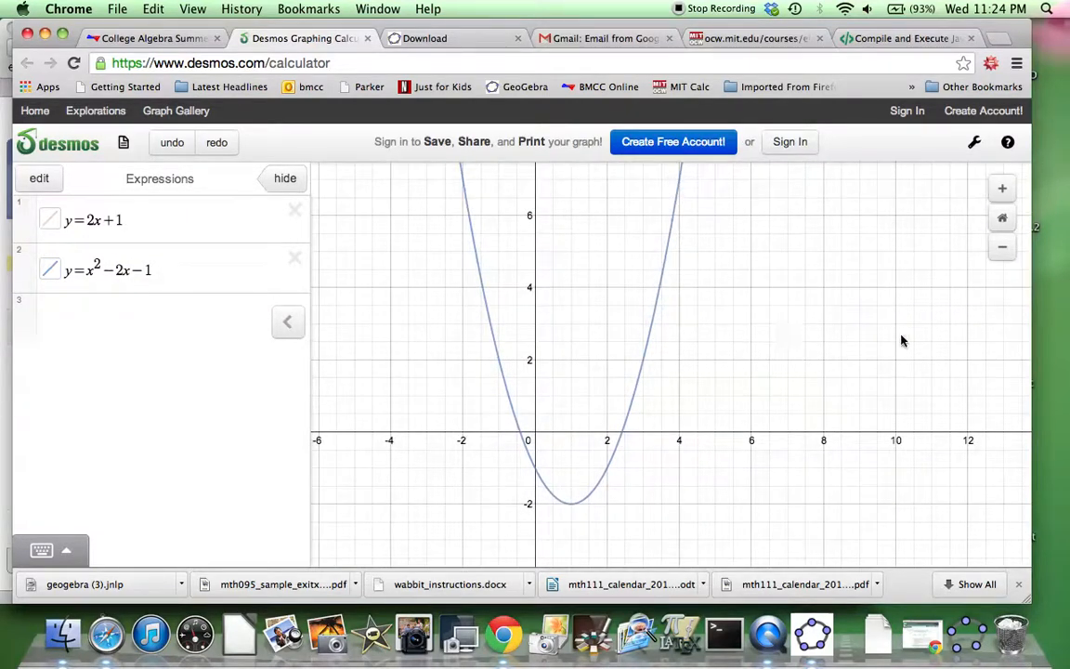
pyautogui.click(1002, 247)
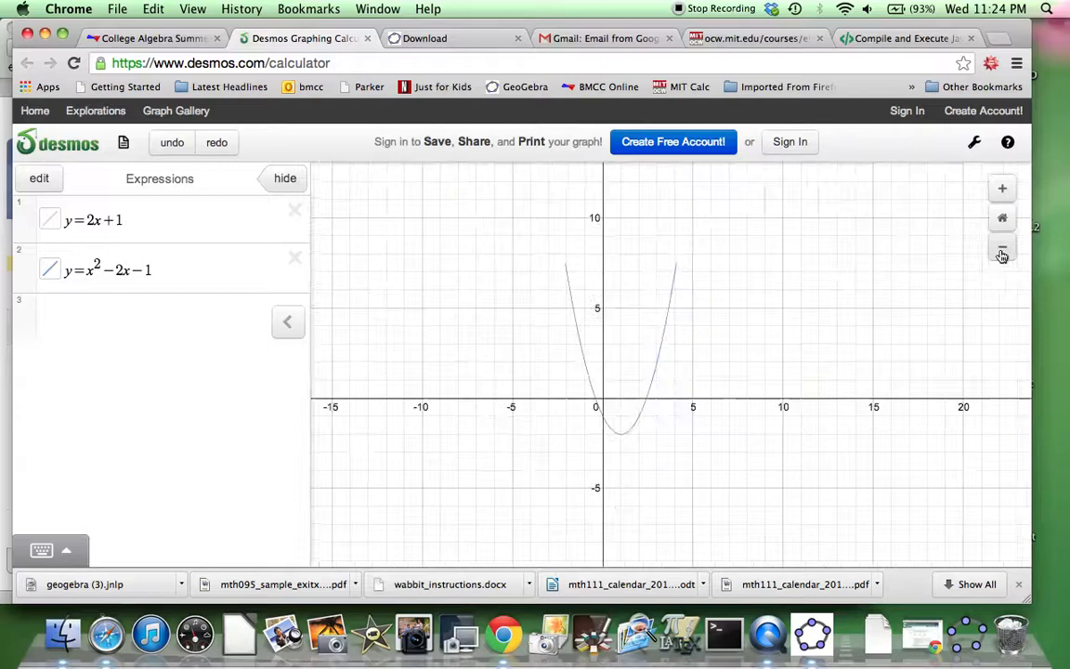
pyautogui.click(1002, 189)
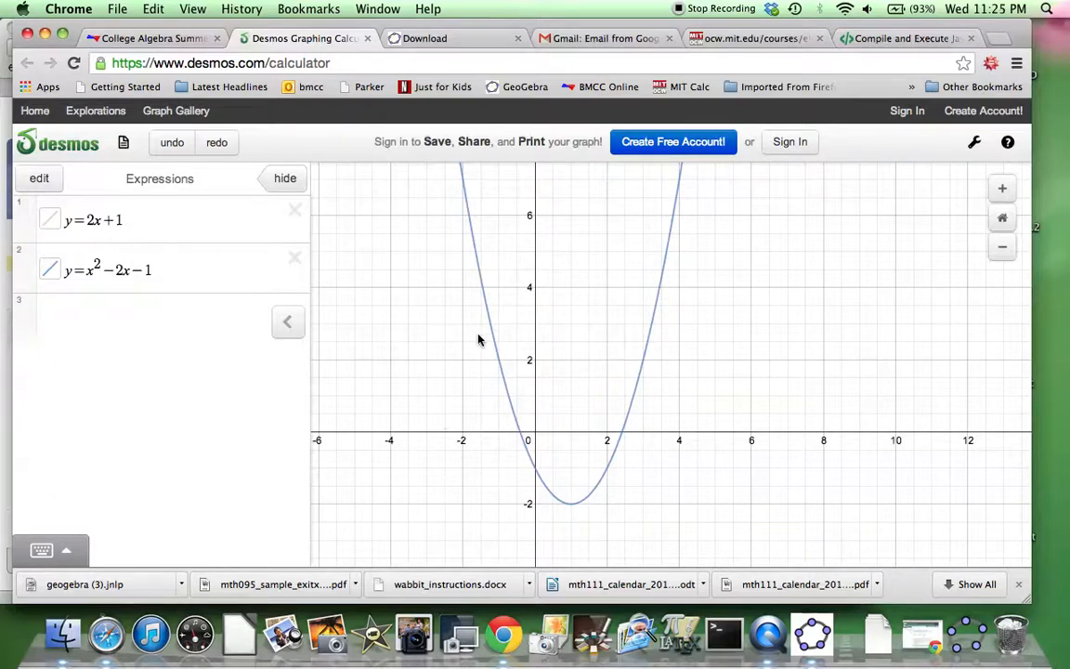
# Return to the College Algebra course page and view the beginning of the Graphing Utilities announcement.
pyautogui.click(178, 44)
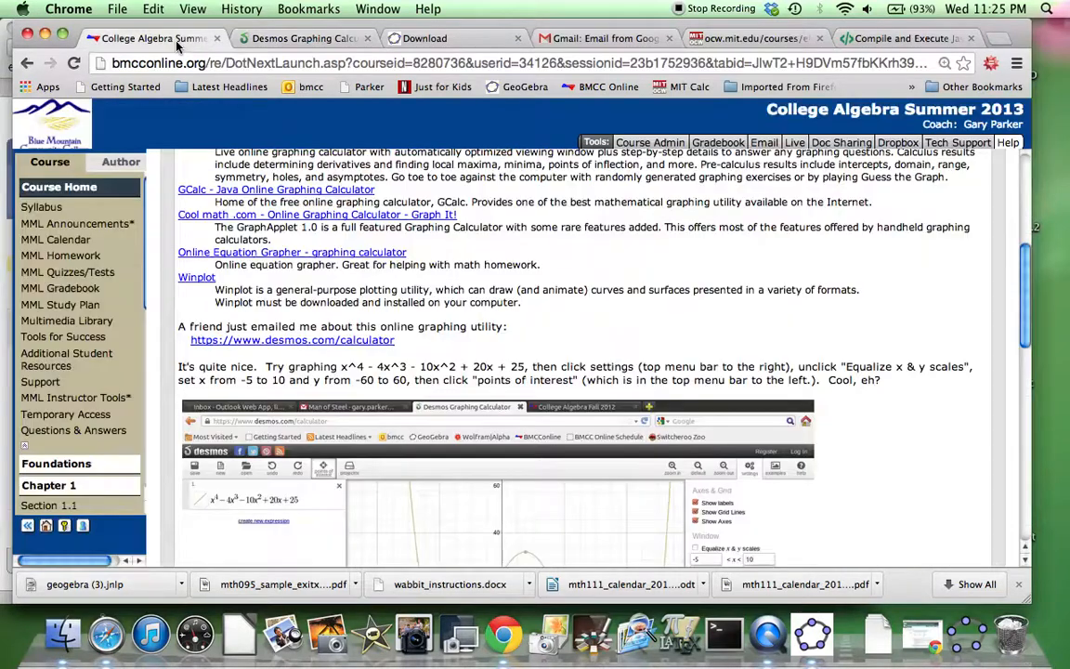
pyautogui.scroll(5, 544, 330)
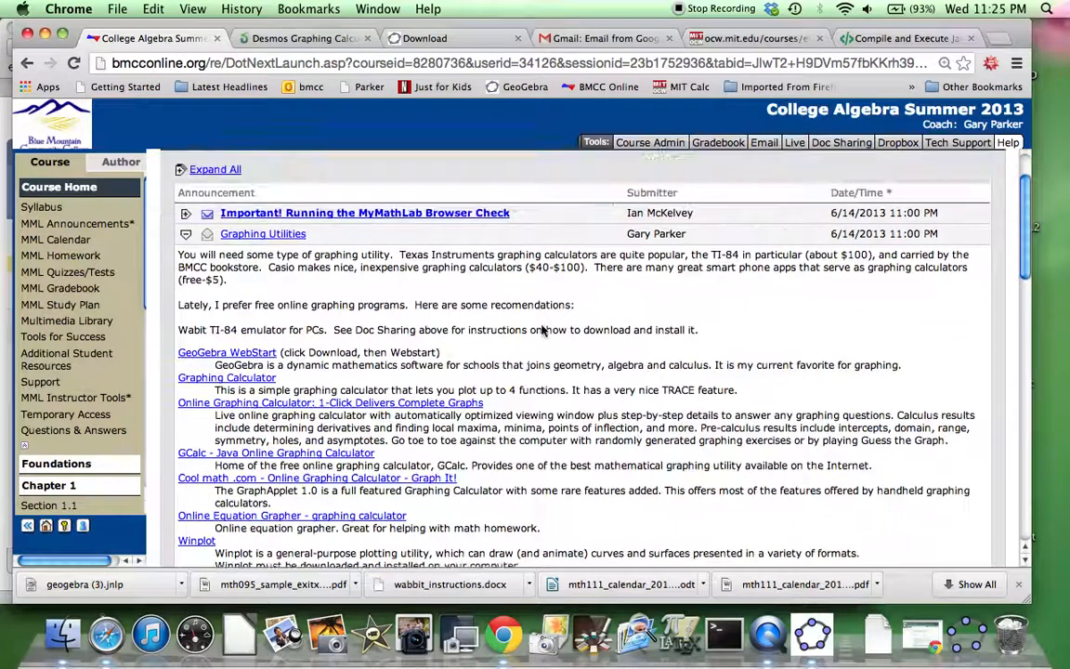